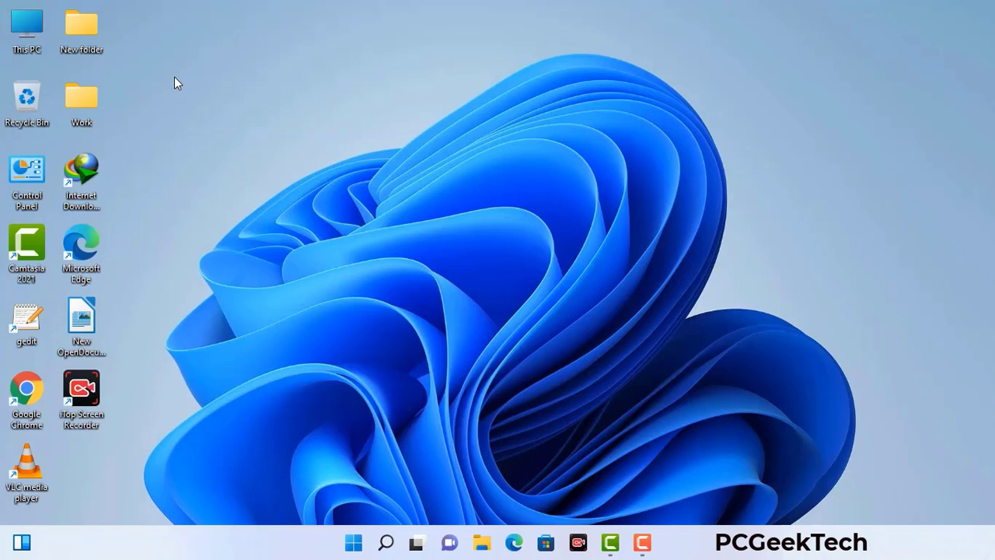
Launch the System Configuration utility by running msconfig.
key(super+r)
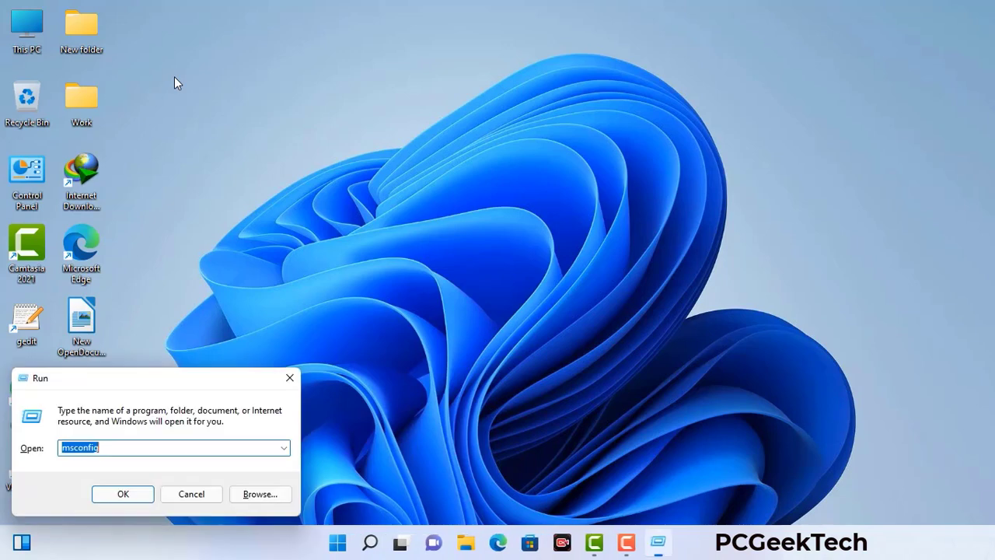
drag(166, 378, 438, 123)
click(396, 195)
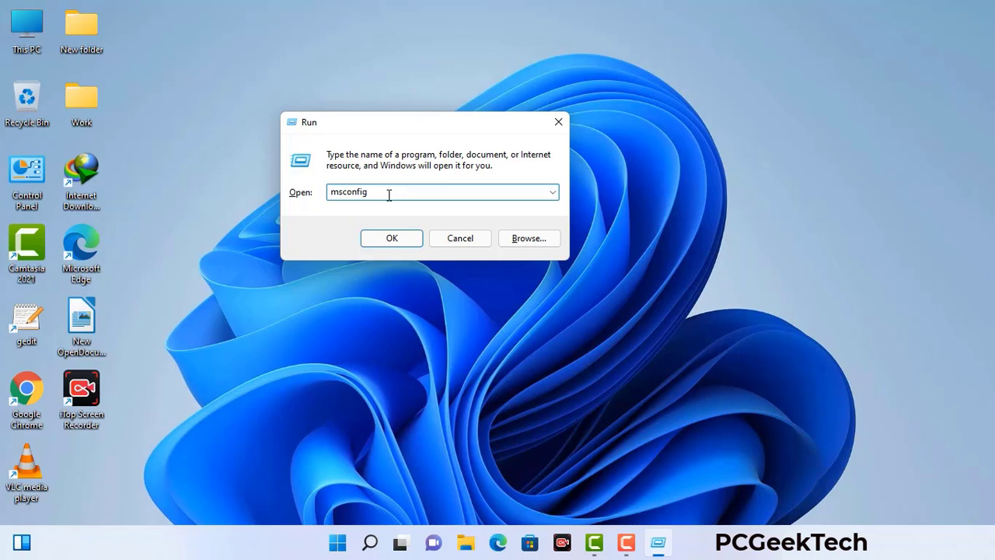
click(384, 241)
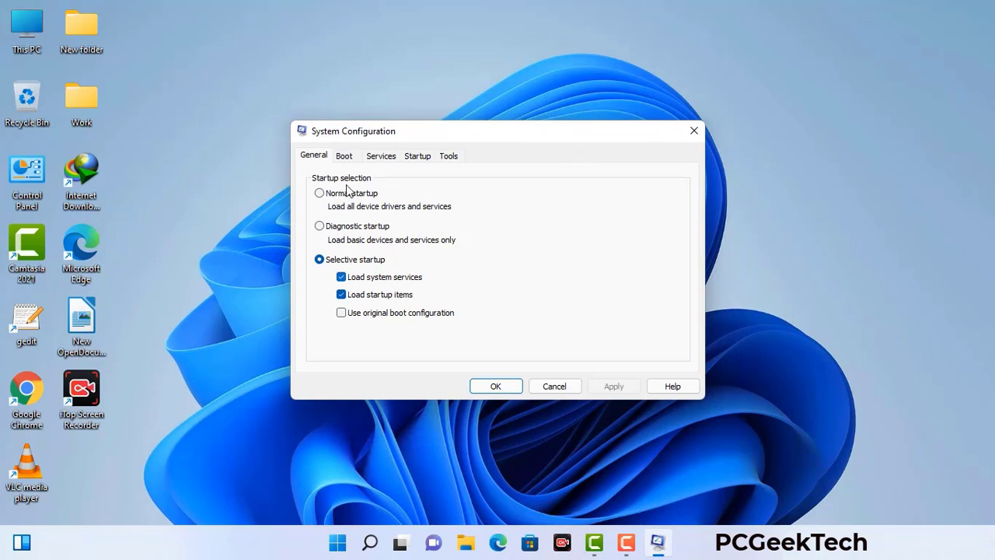
Enable Safe boot with the Network option for Windows 11 and apply the boot settings.
click(346, 158)
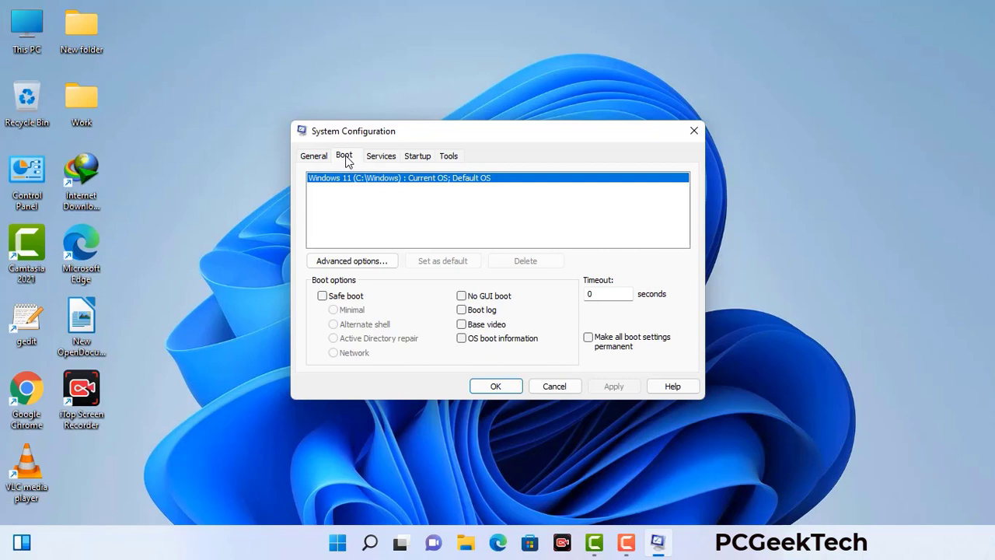
click(322, 296)
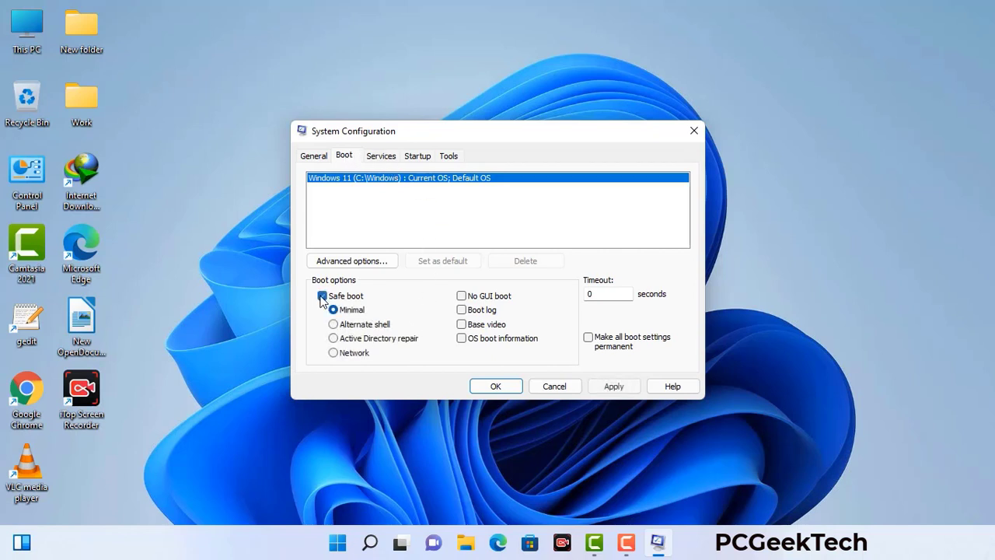
click(356, 357)
click(615, 387)
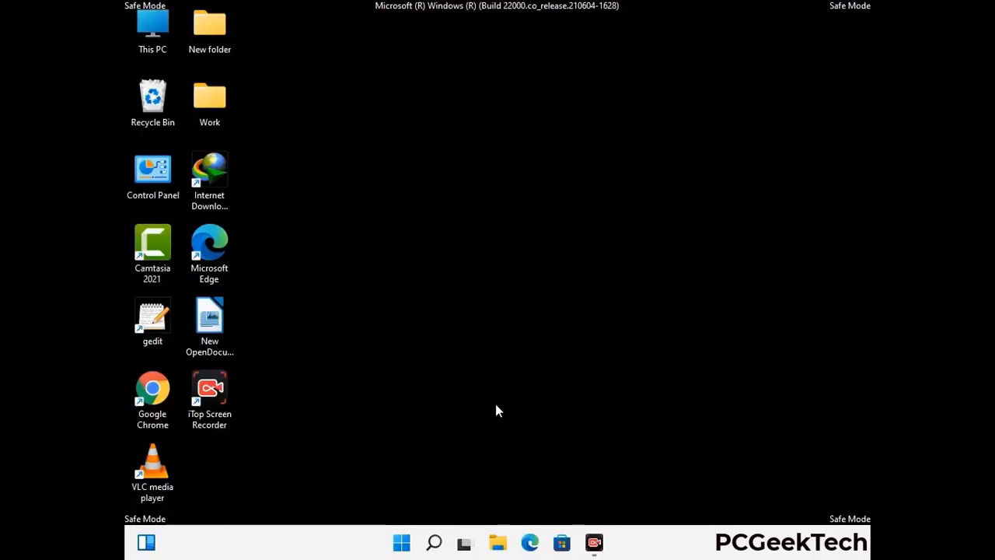
Set File Explorer Options in Control Panel to show hidden files, folders, and drives, apply it, and close Control Panel.
double_click(153, 185)
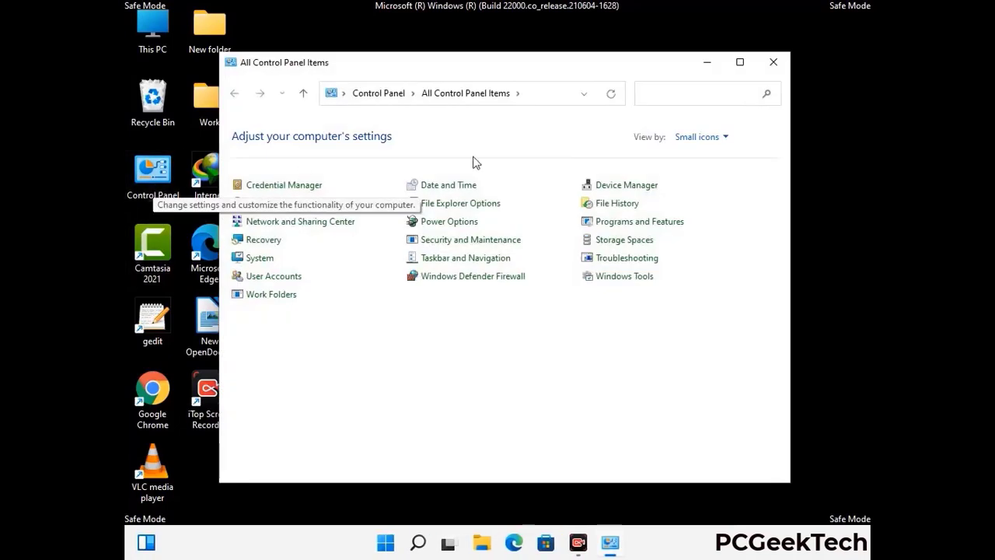
click(479, 206)
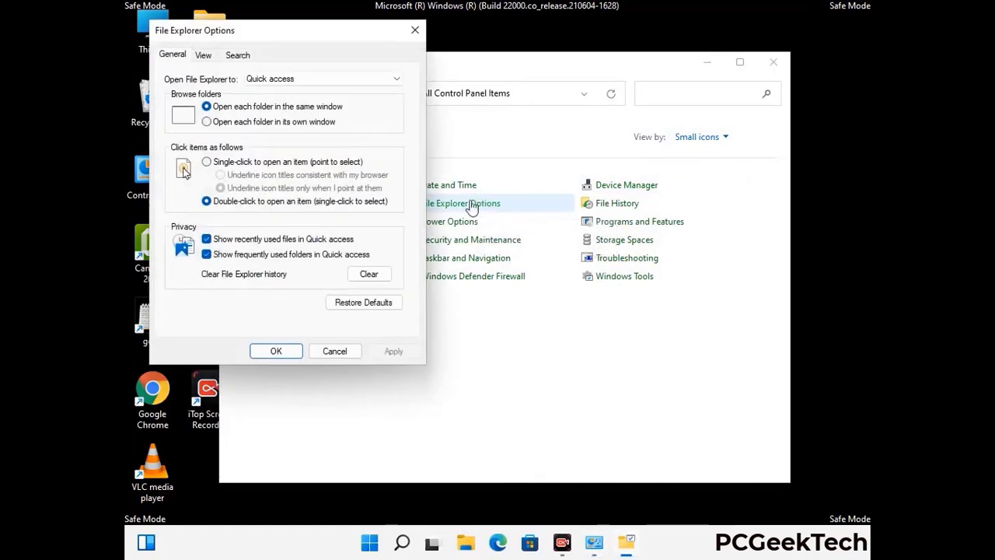
click(205, 56)
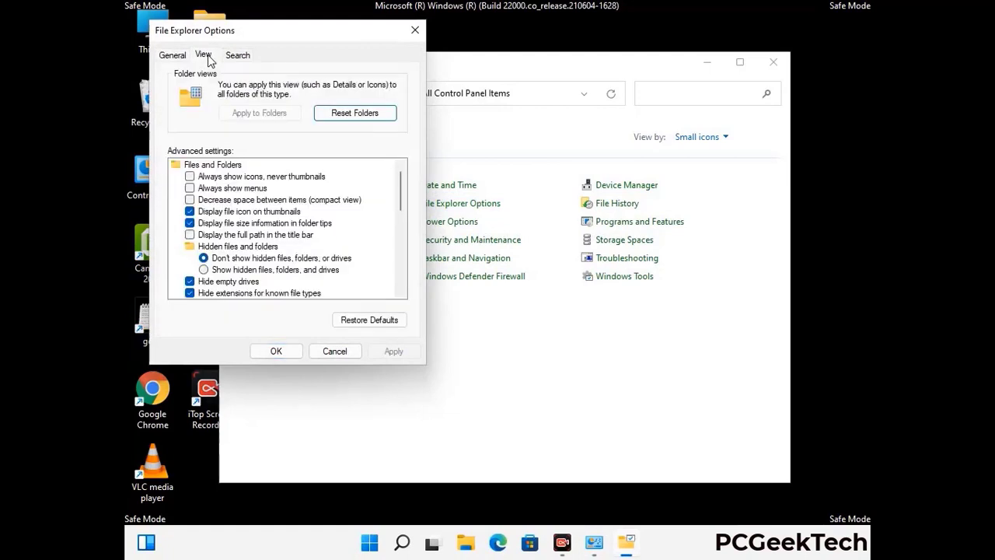
click(209, 271)
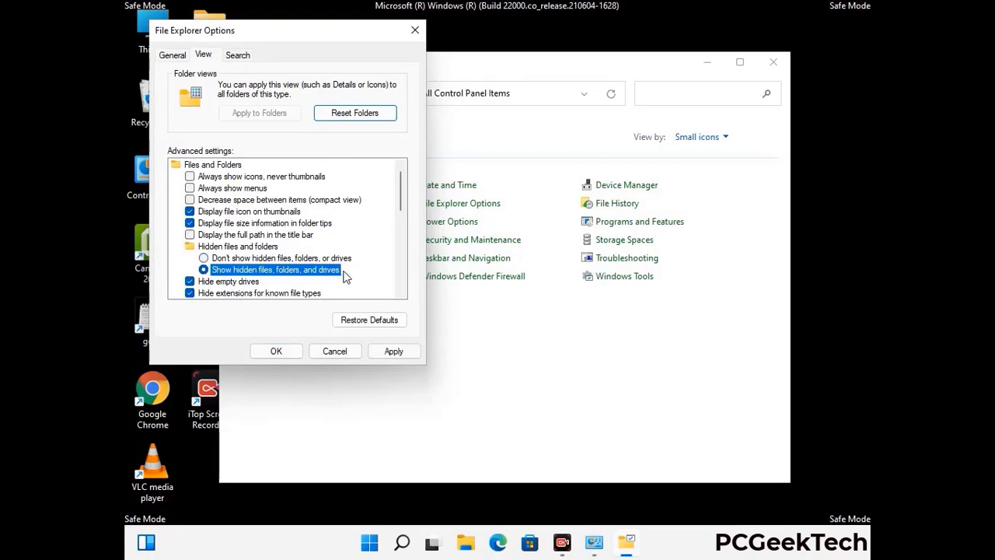
click(392, 351)
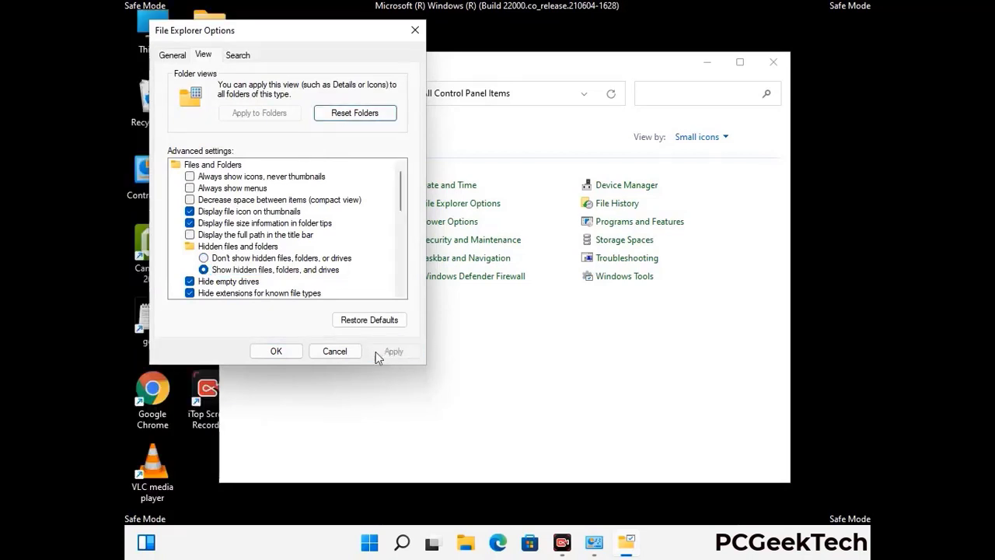
click(262, 353)
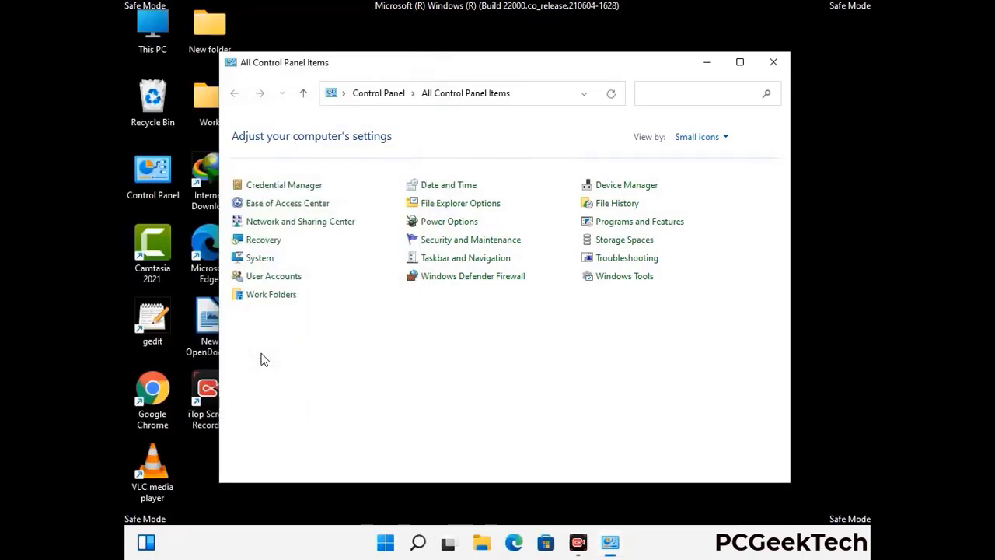
click(773, 63)
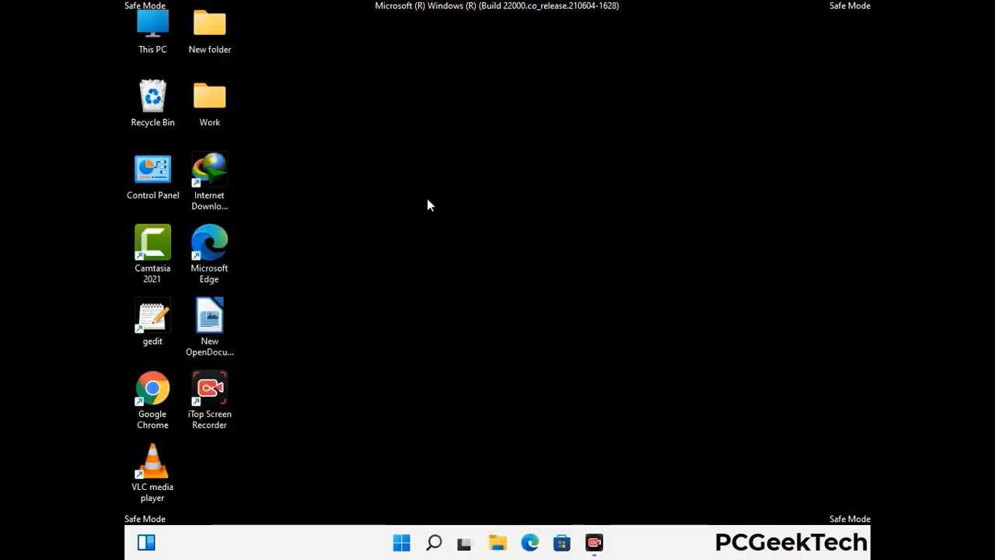
Browse from This PC to the folder C:\Windows\System32\drivers\etc.
double_click(148, 48)
double_click(436, 342)
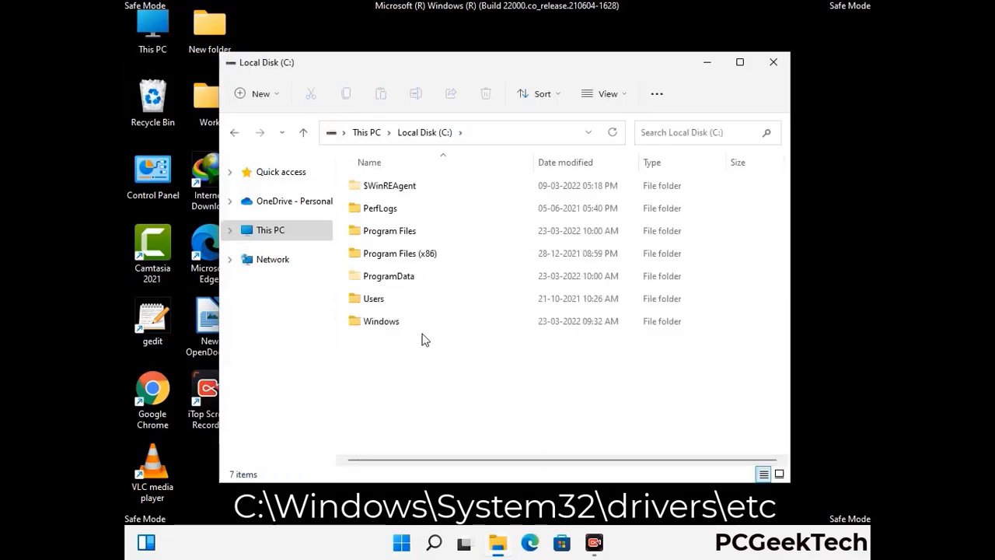
double_click(373, 328)
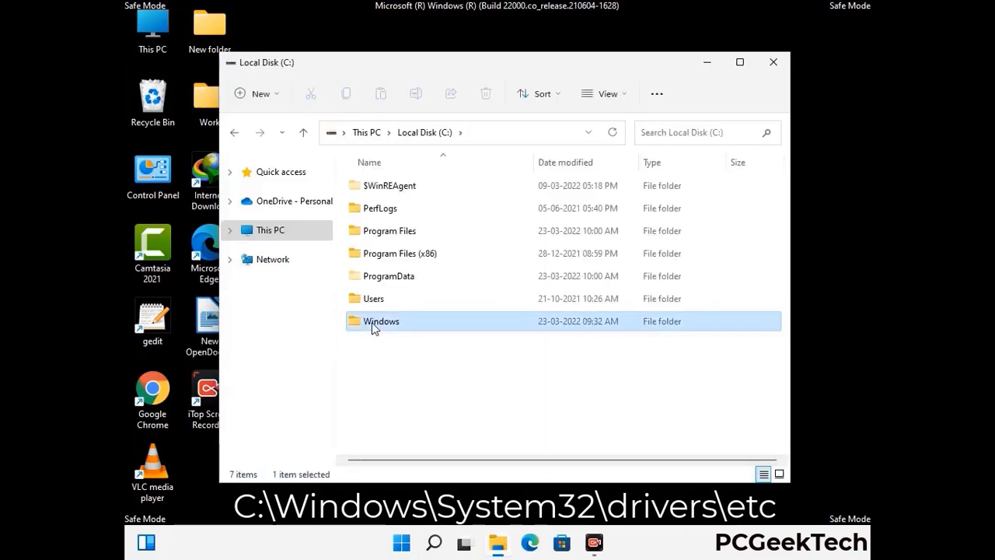
scroll(497, 330, down, 5)
scroll(490, 334, down, 12)
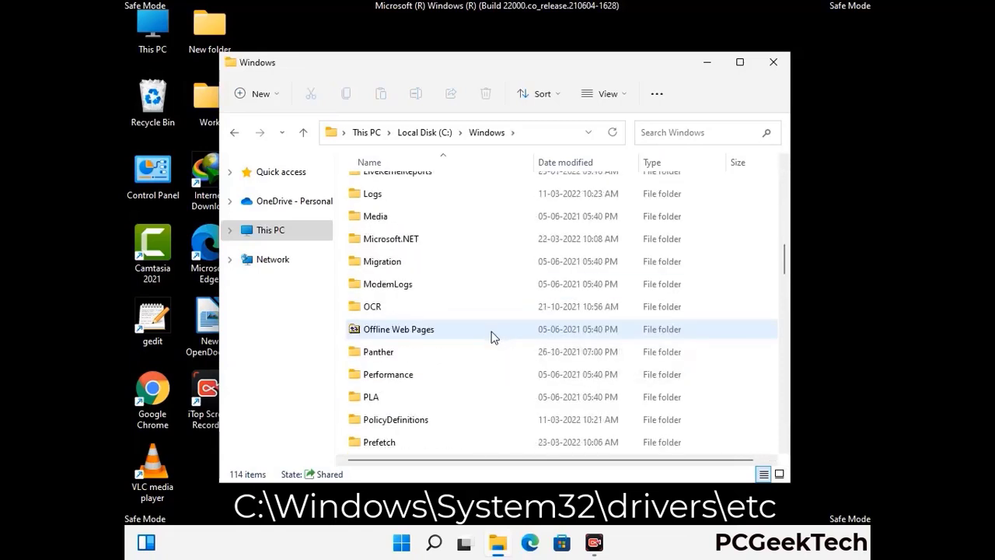
scroll(468, 332, down, 2)
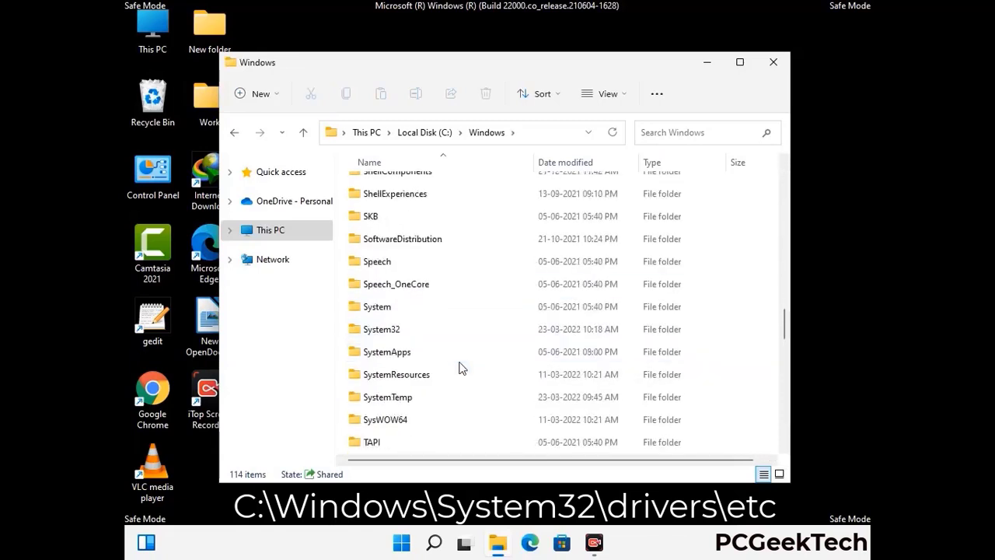
double_click(379, 328)
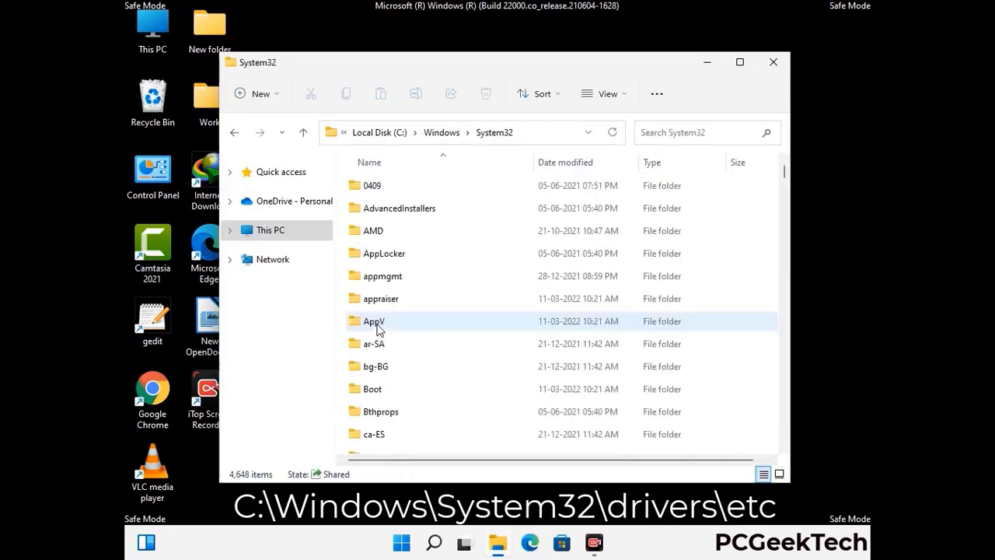
scroll(428, 330, down, 5)
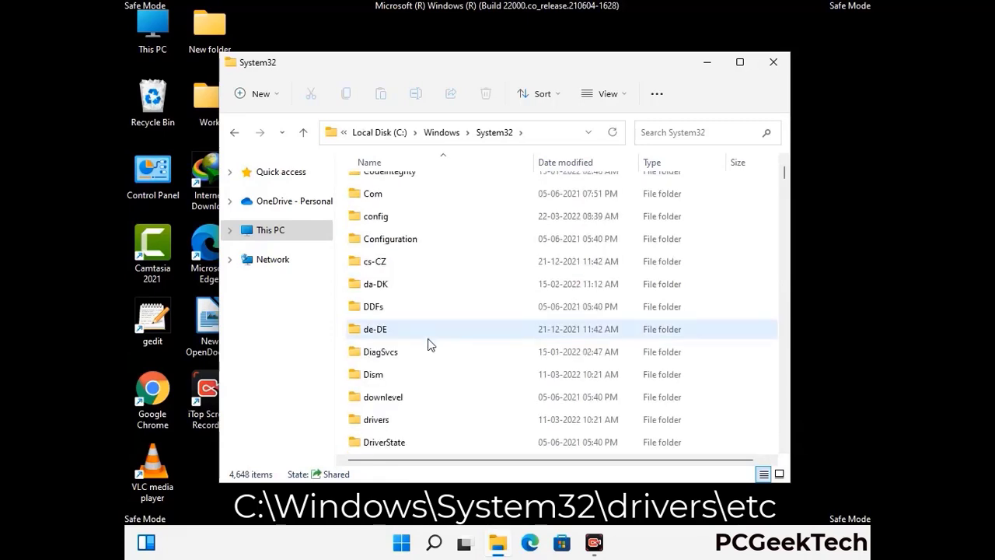
double_click(385, 424)
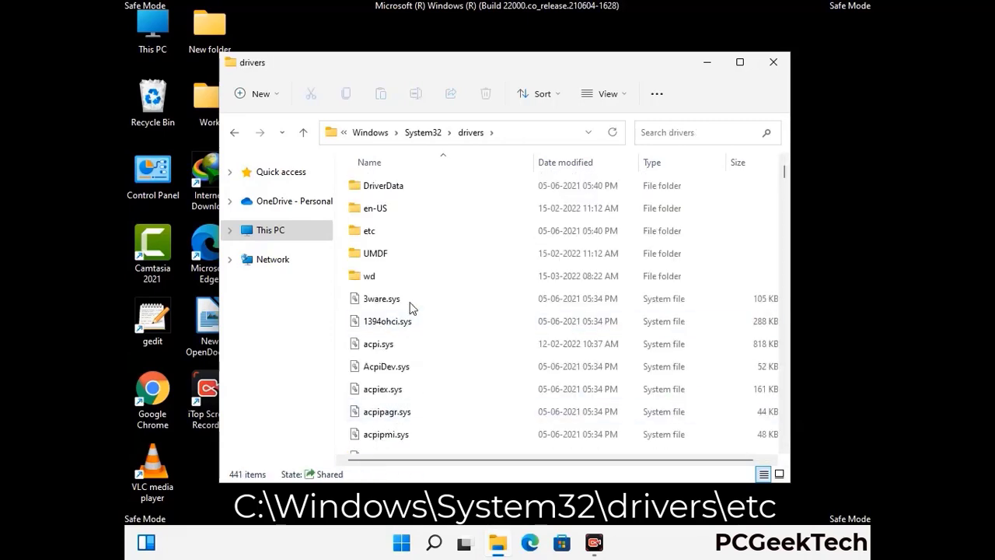
double_click(370, 231)
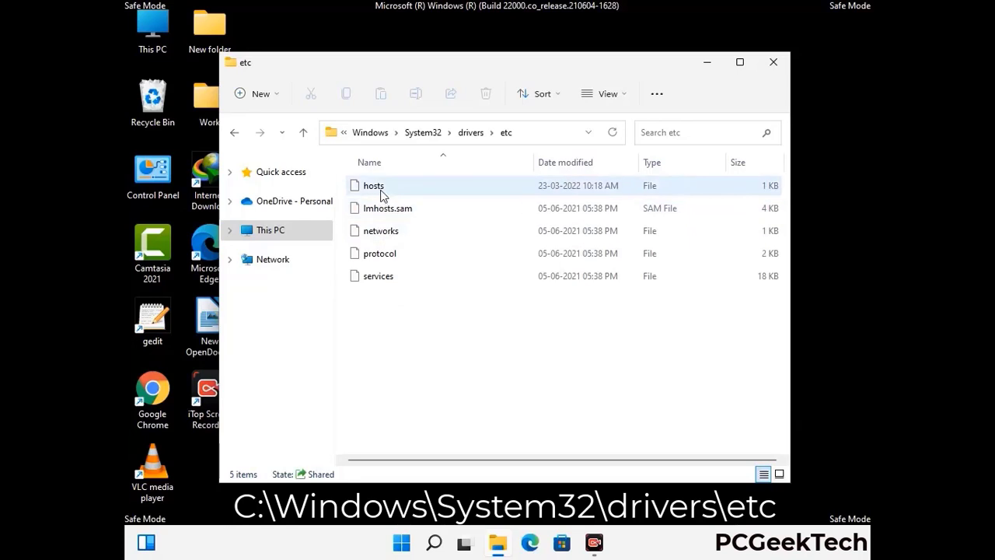
Open the hosts file from the etc folder in Notepad.
click(382, 195)
double_click(381, 194)
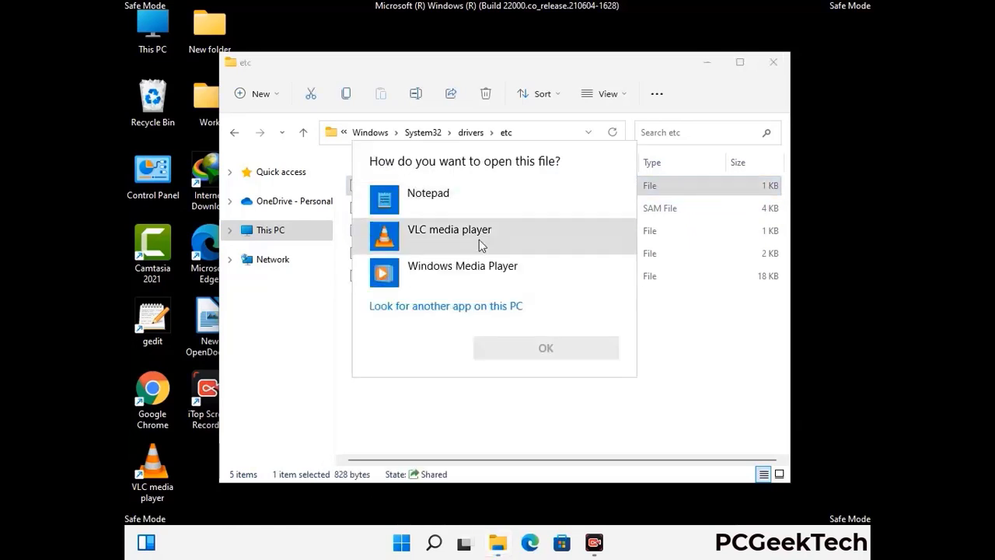
click(441, 199)
click(547, 350)
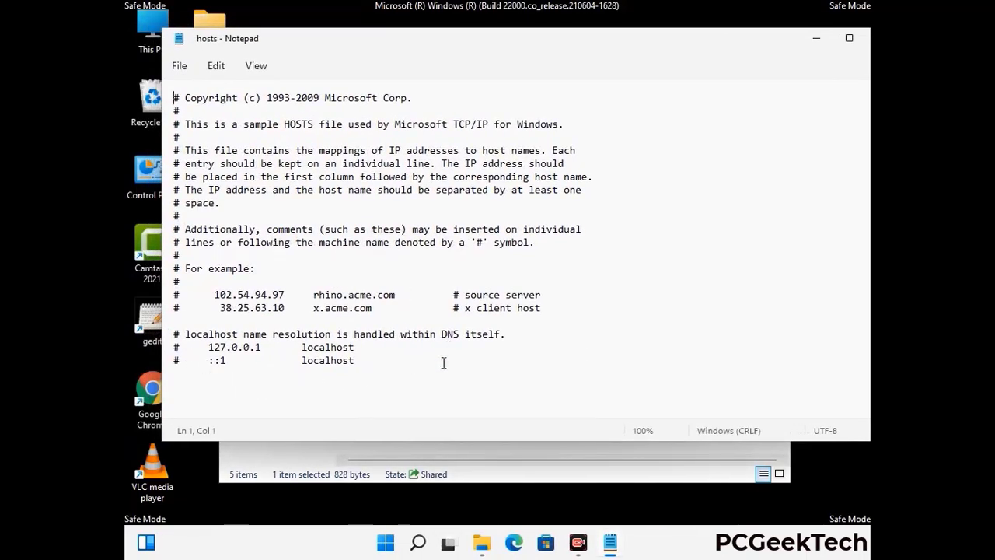
Add two line breaks after the last localhost line of the hosts file, save it, and close Notepad and the etc folder.
click(371, 362)
key(Return)
key(Return)
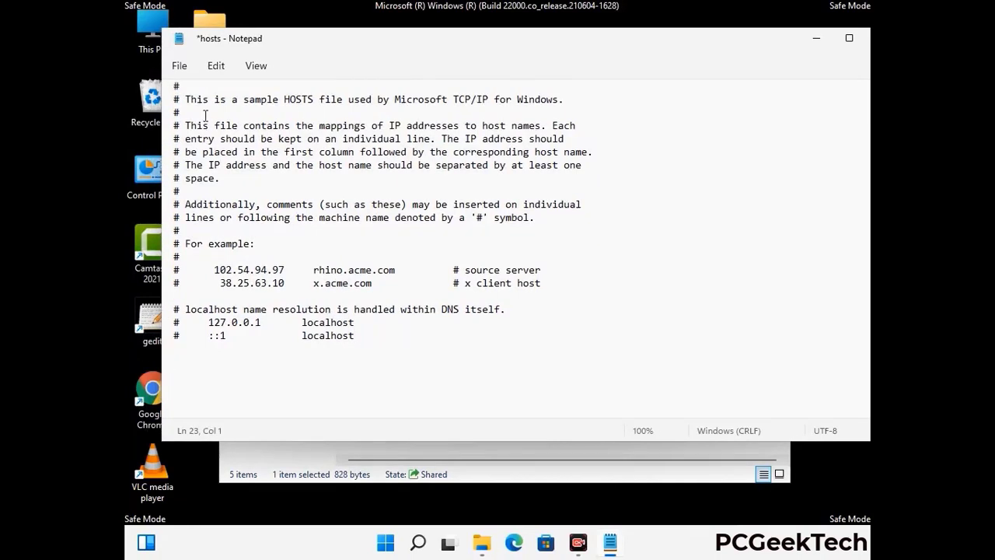
click(179, 68)
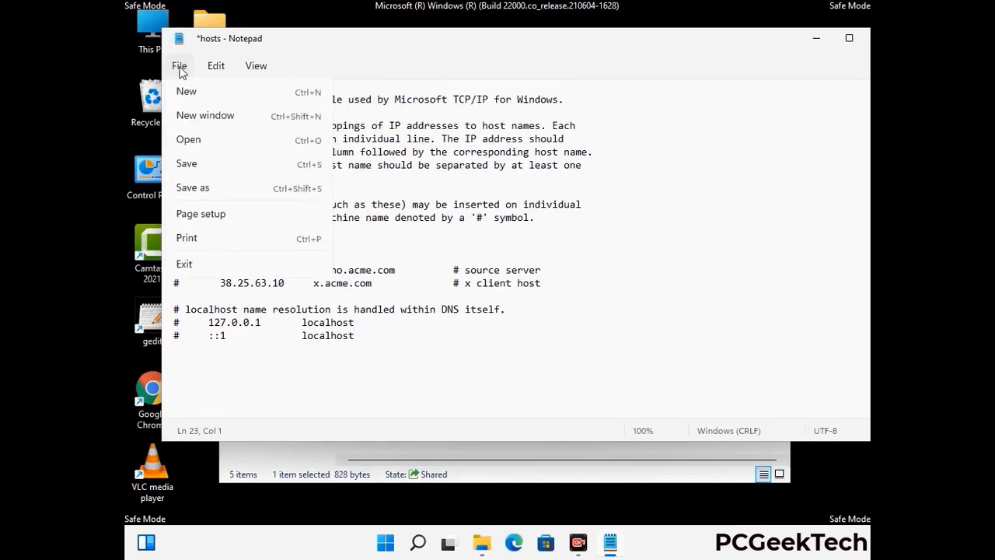
click(187, 165)
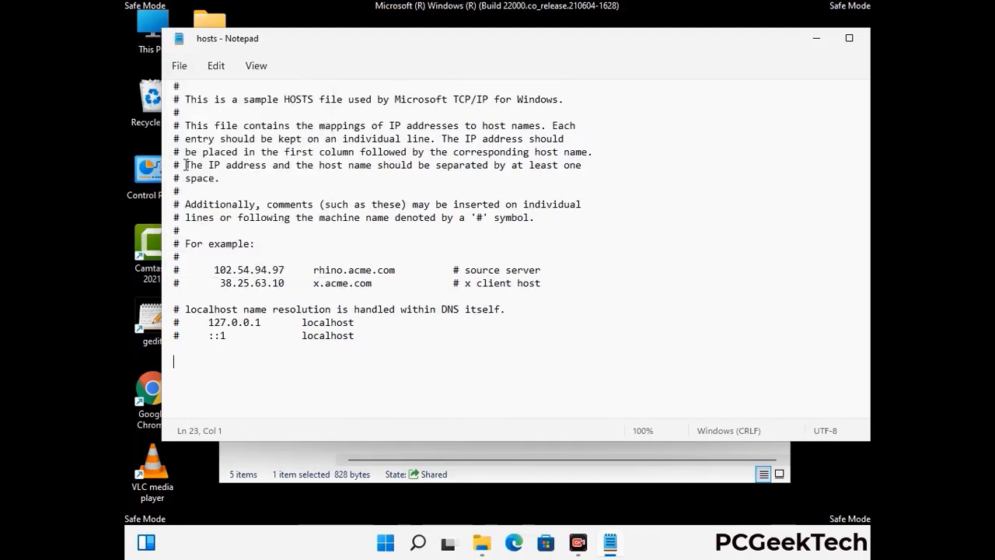
drag(735, 43, 635, 43)
click(769, 41)
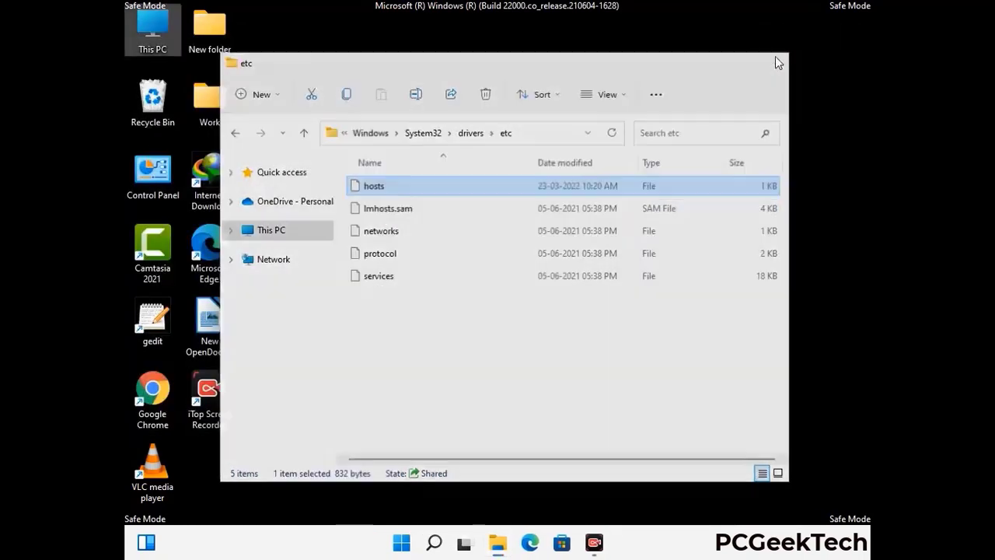
click(773, 56)
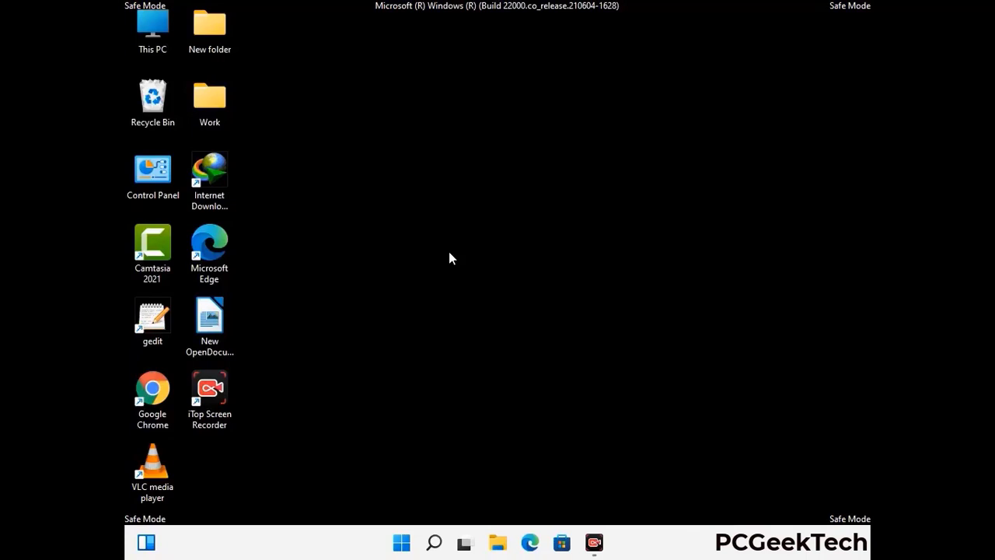
Open the Roaming folder by running %appdata% and look through its subfolders.
key(super+r)
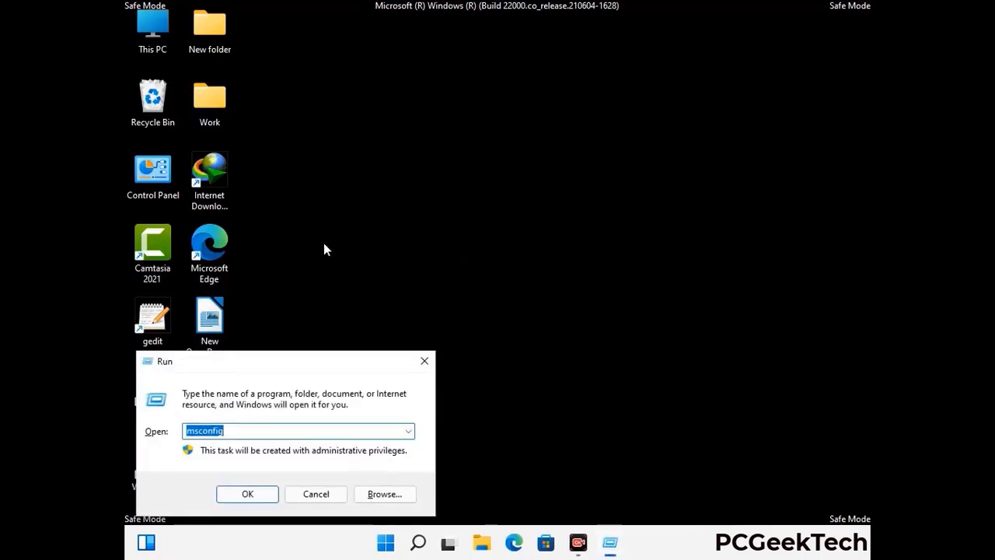
drag(285, 357, 463, 155)
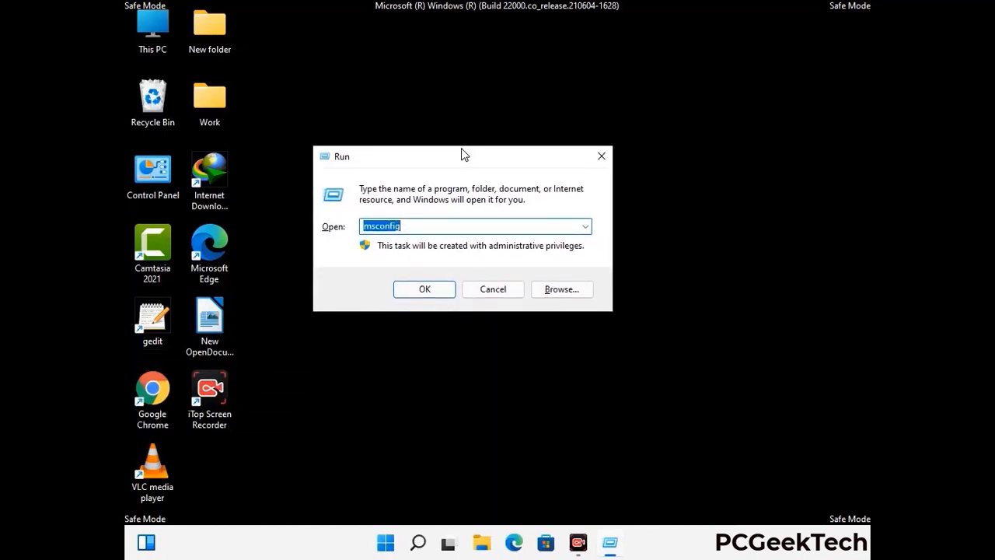
text(%)
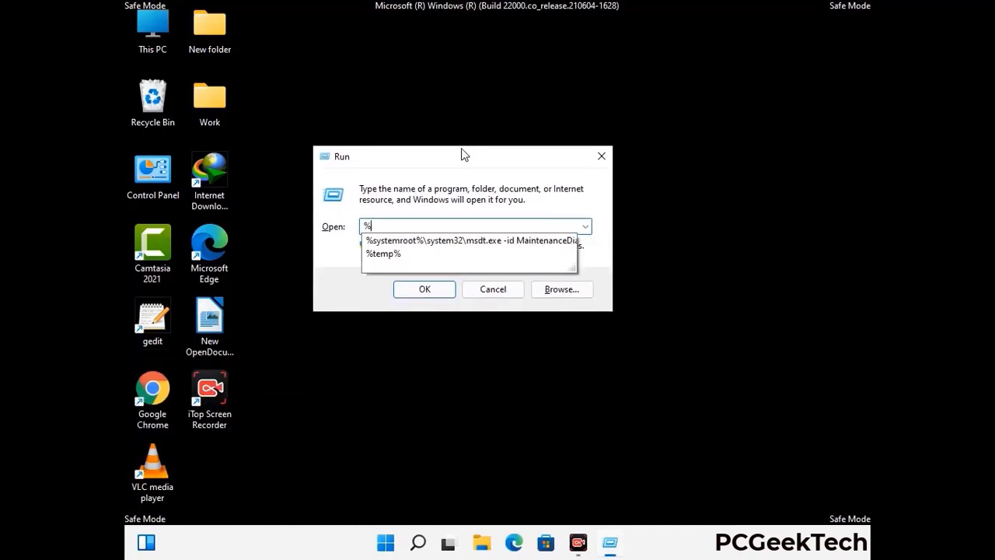
text(appd)
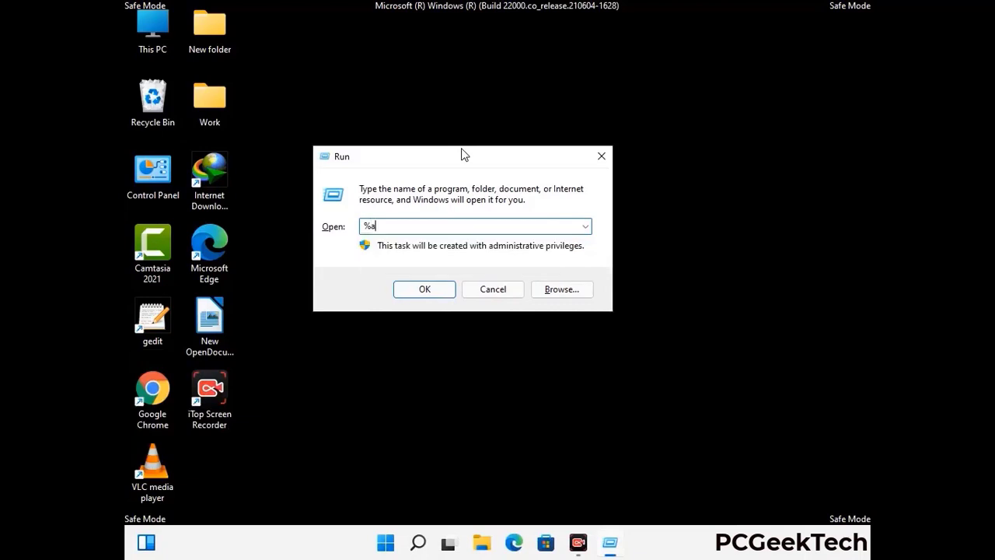
text(ata%)
key(Return)
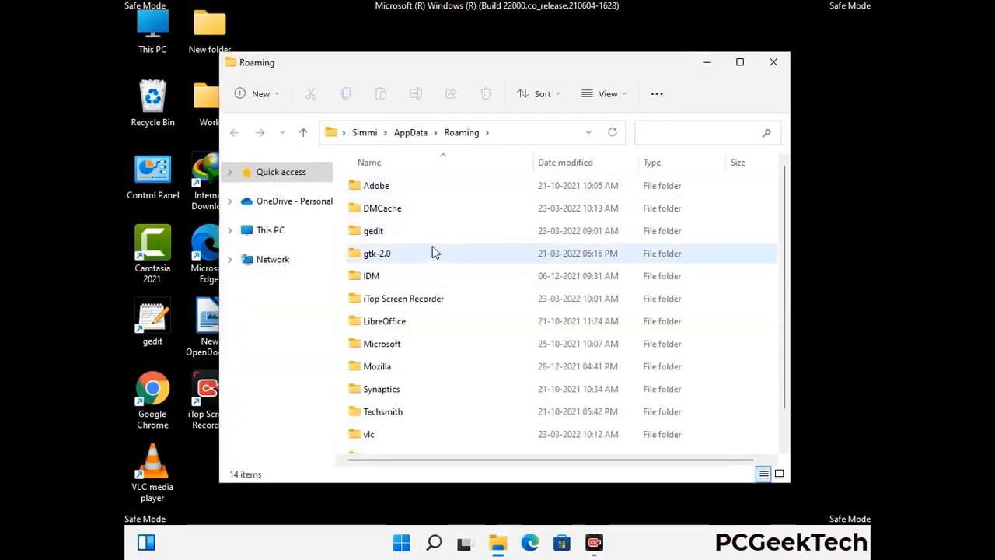
scroll(466, 278, down, 1)
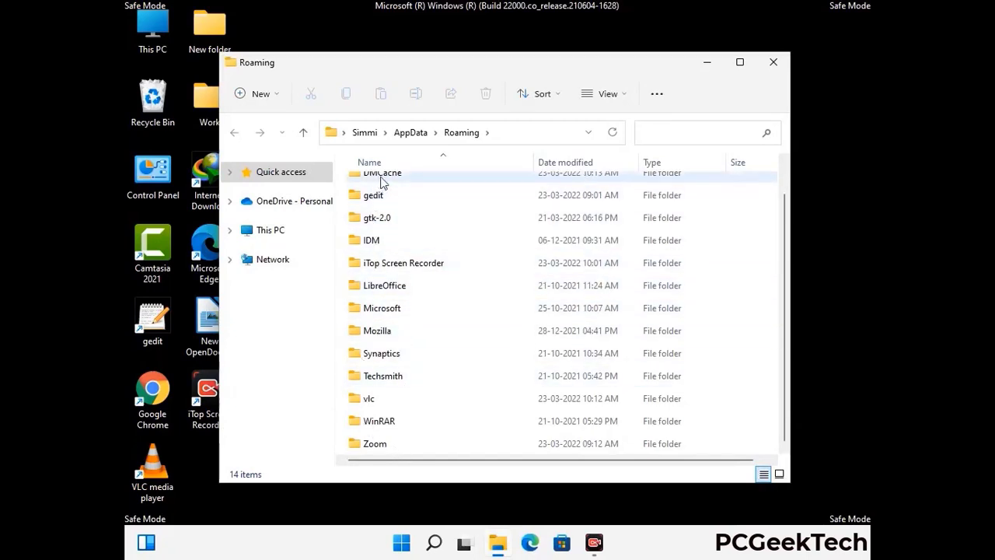
scroll(398, 226, up, 1)
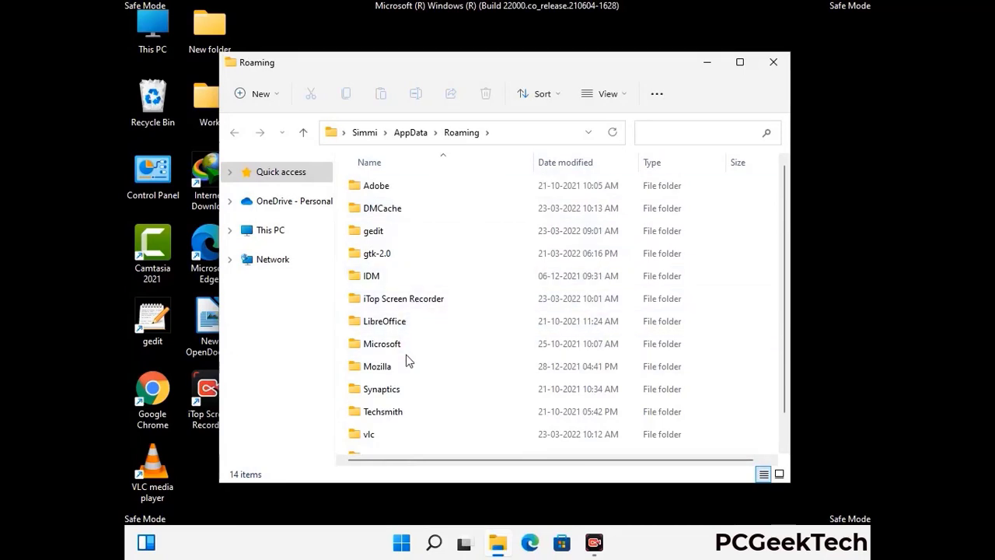
Delete the Zoom folder from the Roaming folder and close the window.
scroll(406, 354, down, 1)
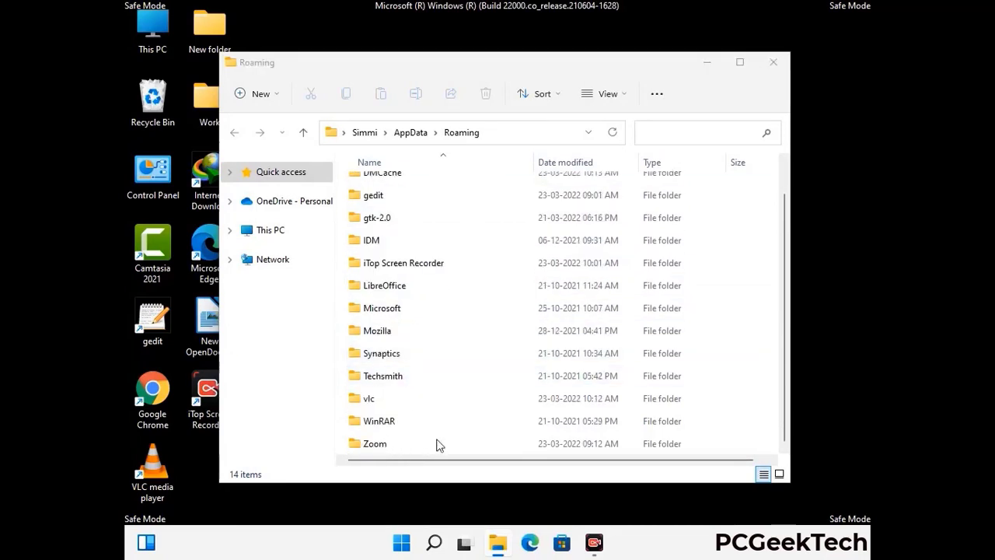
click(556, 441)
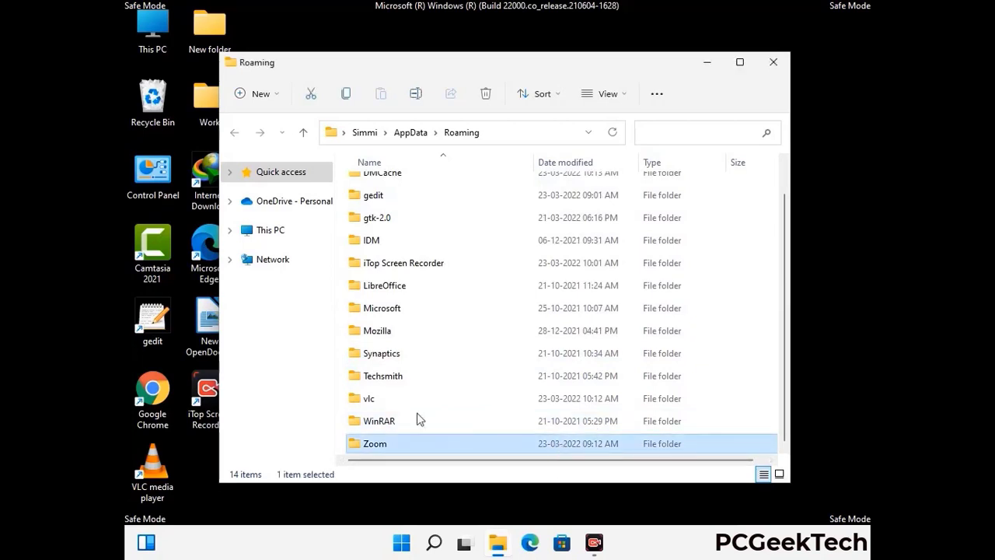
click(491, 98)
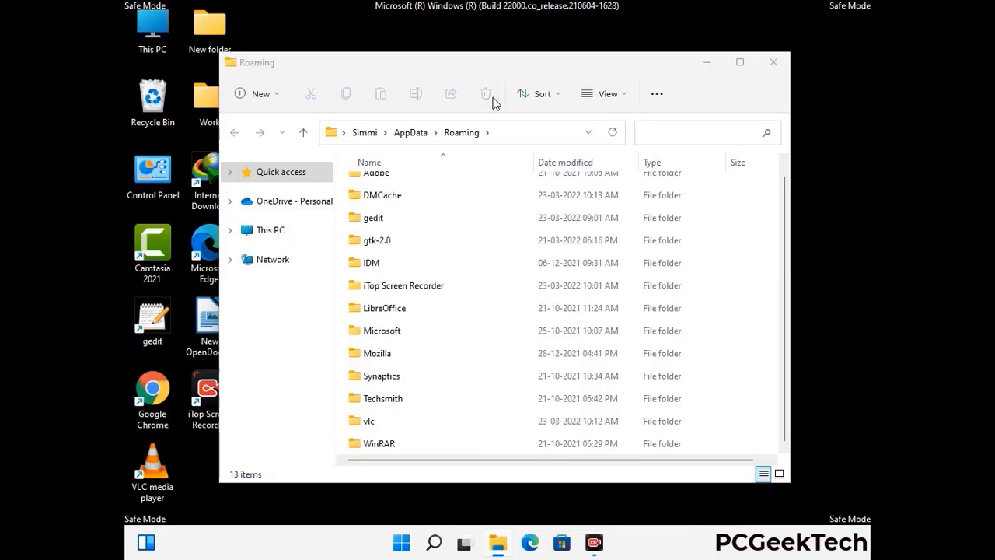
click(773, 62)
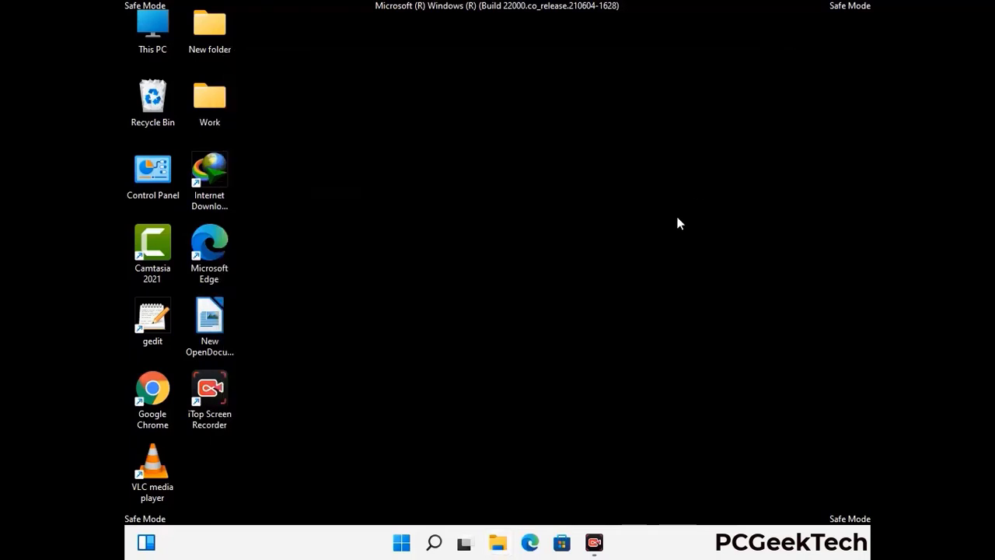
Open the Local AppData folder by running %LocalAppData%.
key(super+r)
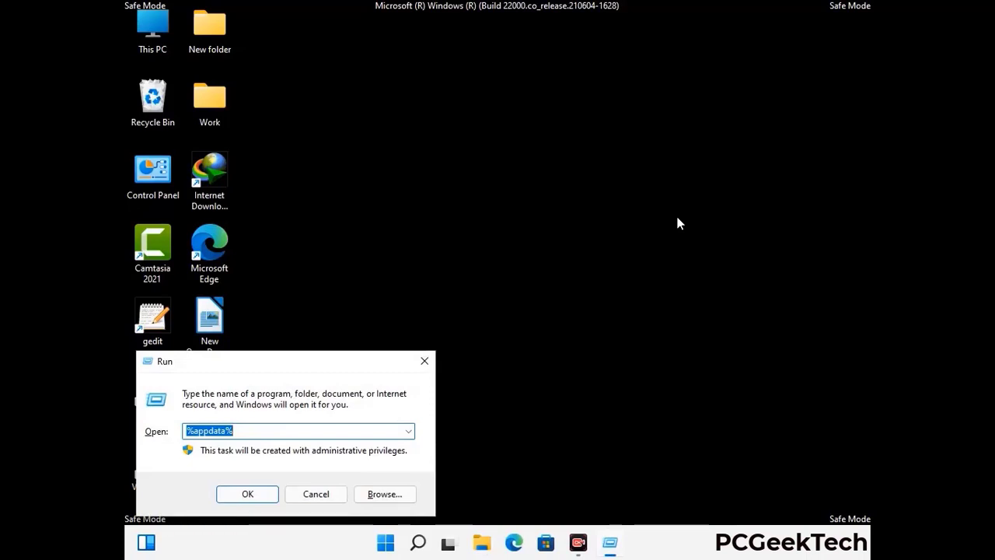
drag(311, 373, 522, 200)
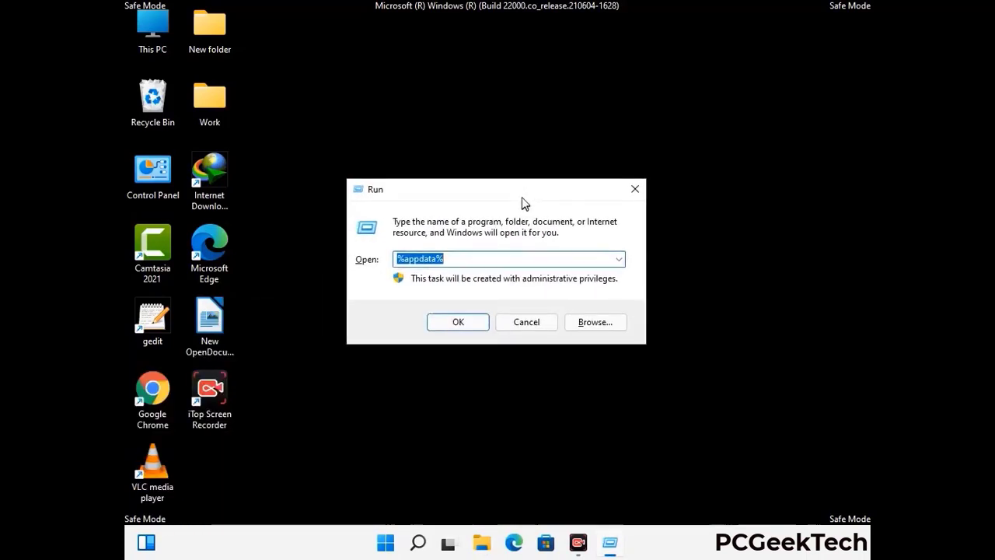
text(%Local)
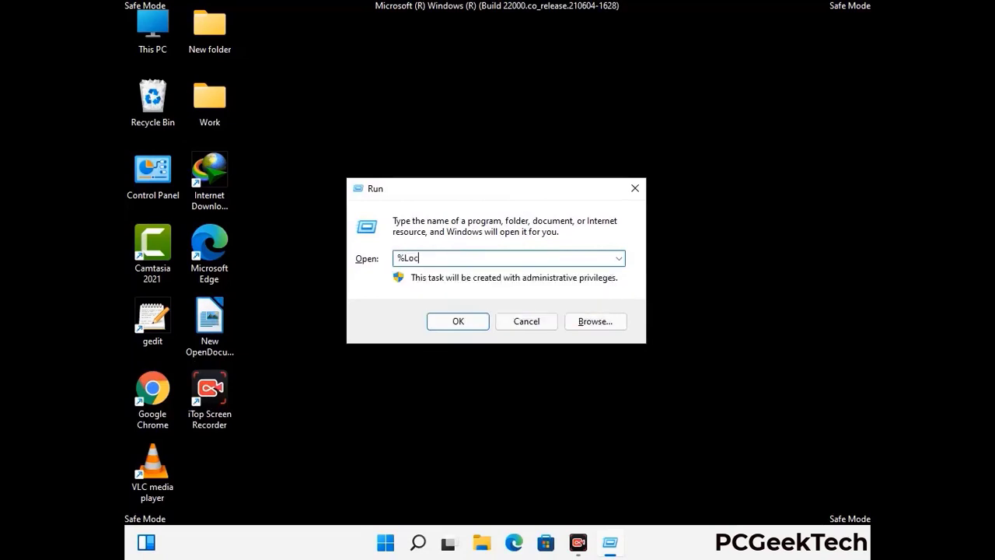
text(AppData%)
key(Return)
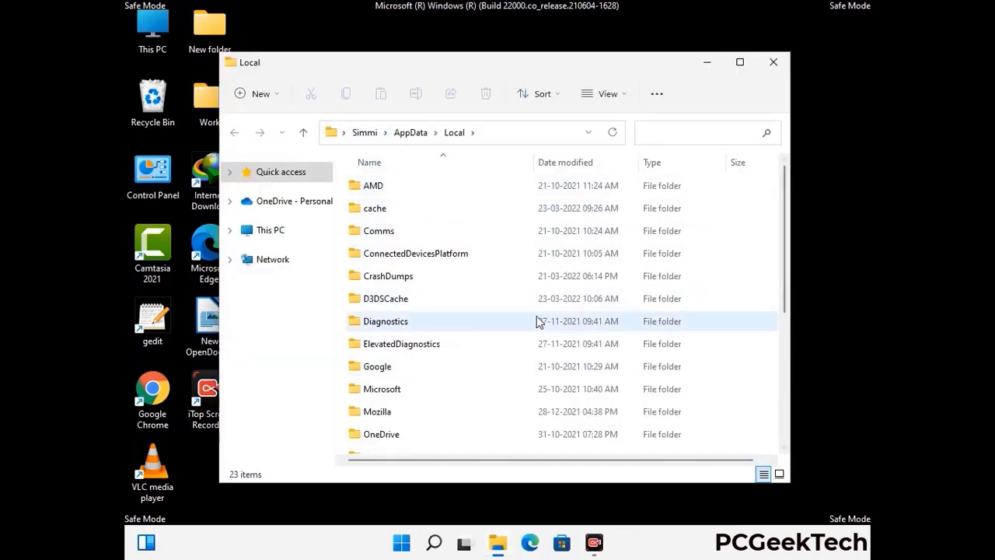
Delete the Mozilla folder from the Local AppData folder and close the window.
scroll(416, 349, down, 1)
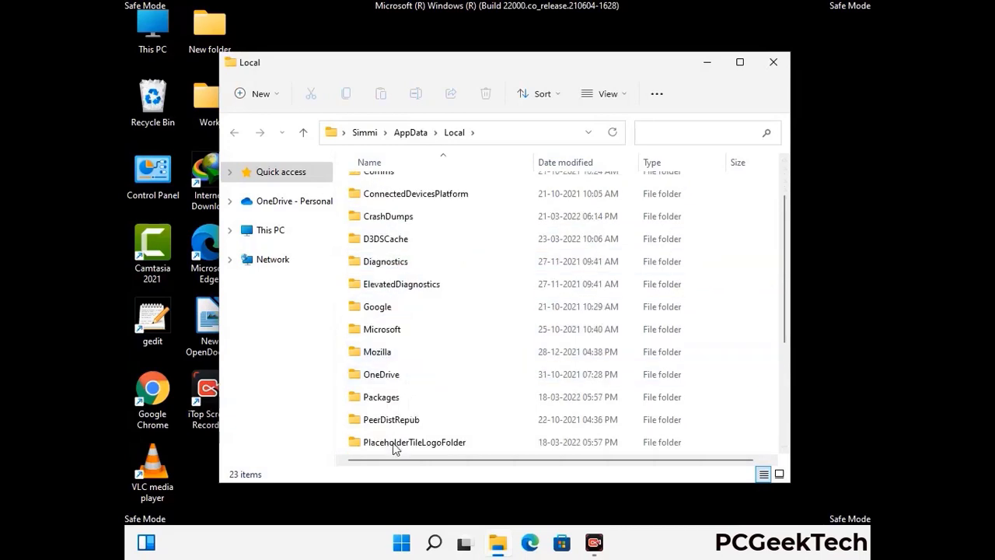
click(389, 356)
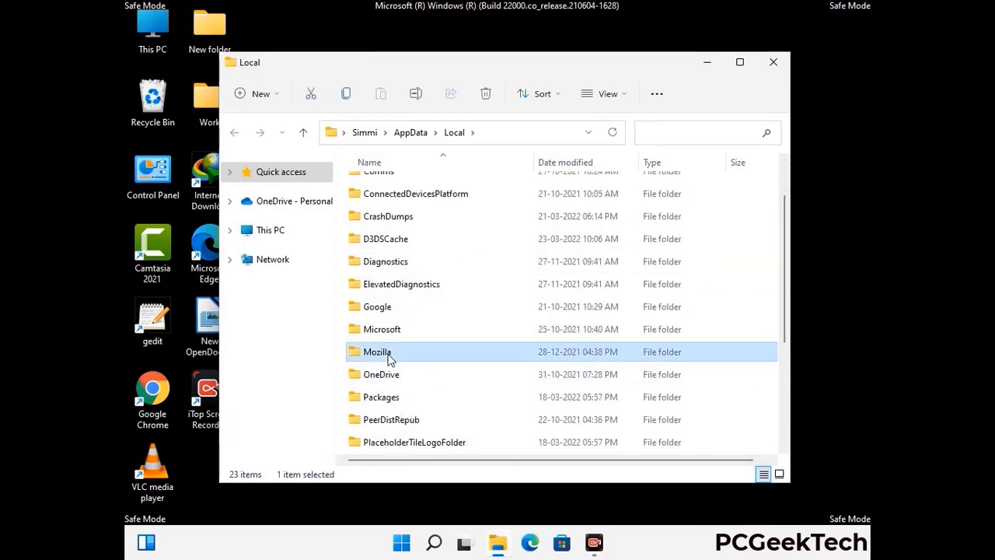
click(485, 94)
click(485, 95)
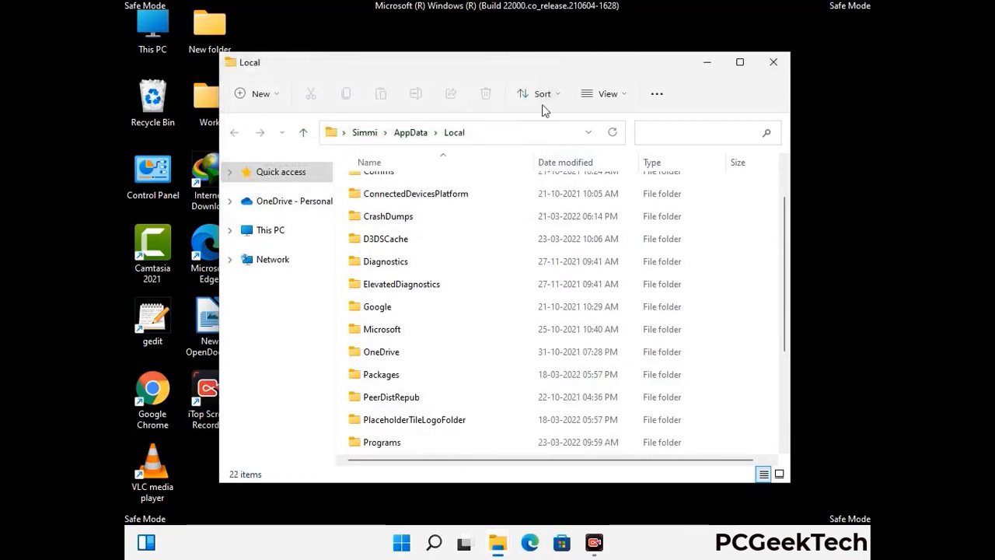
click(774, 70)
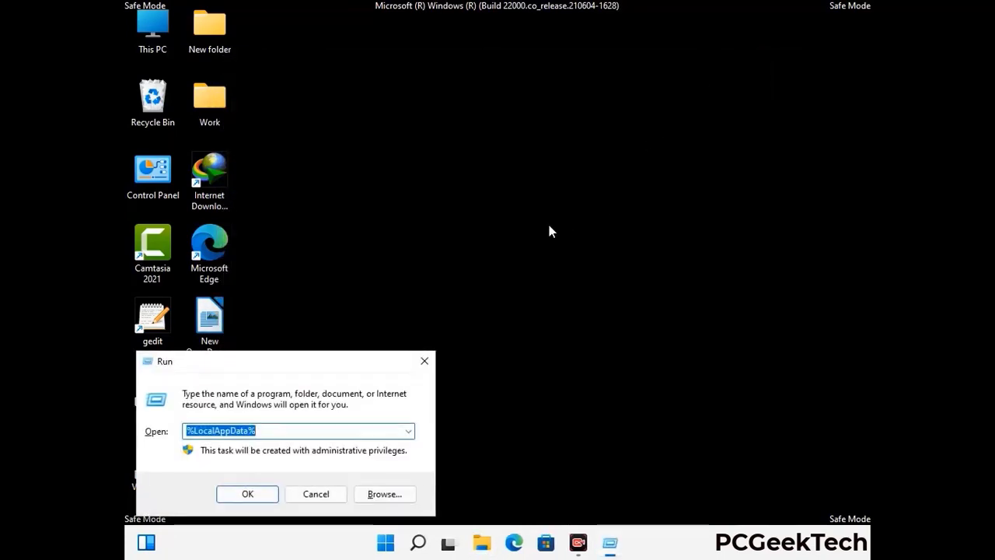
Open the ProgramData folder by running %ProgramData%.
drag(264, 370, 456, 208)
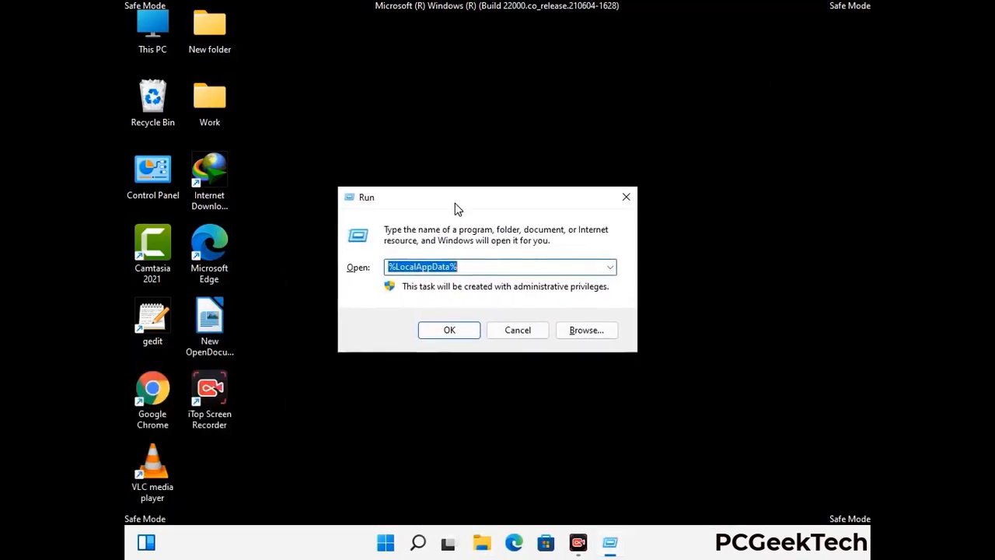
text(%)
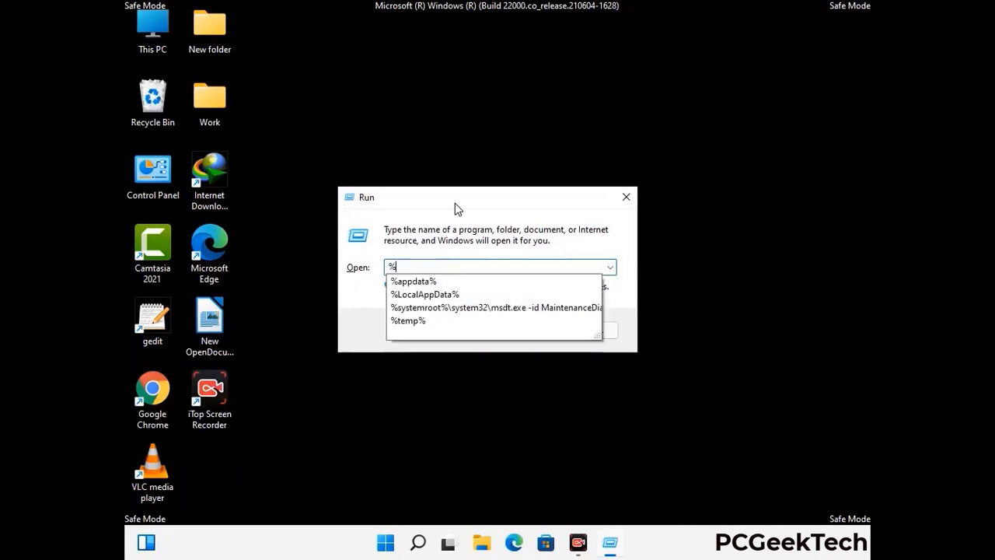
text(Pro)
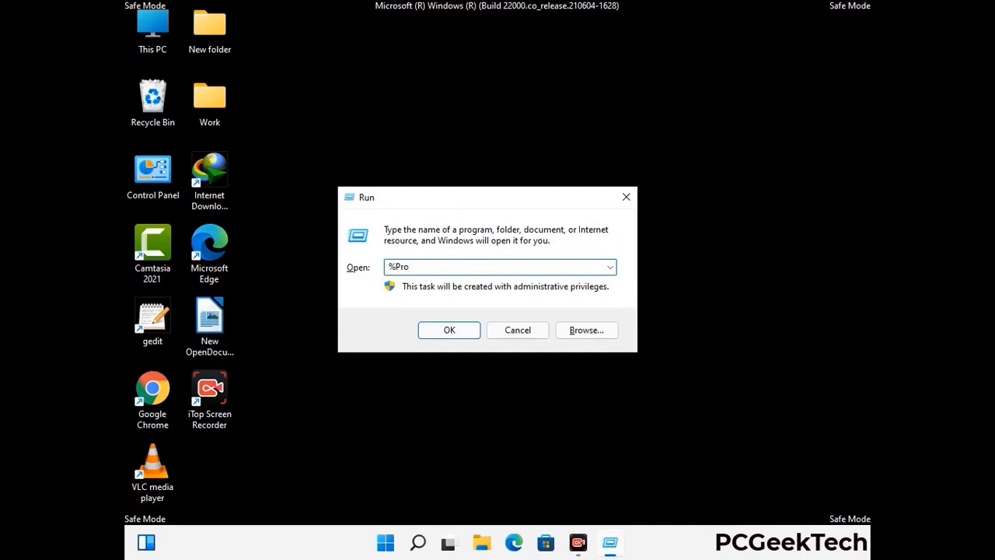
text(gramData%)
key(Return)
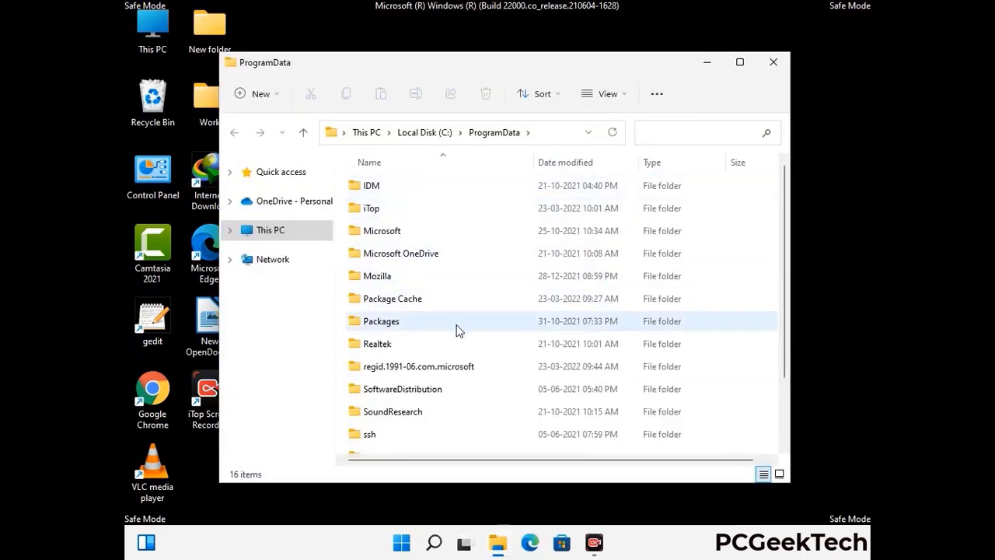
Delete the Mozilla folder from ProgramData and close the window.
scroll(456, 330, down, 1)
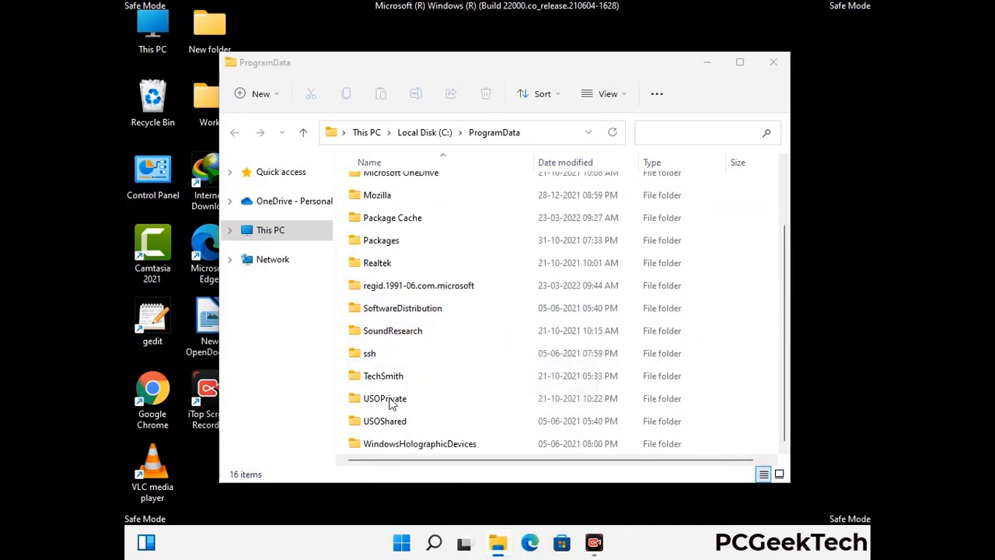
click(389, 196)
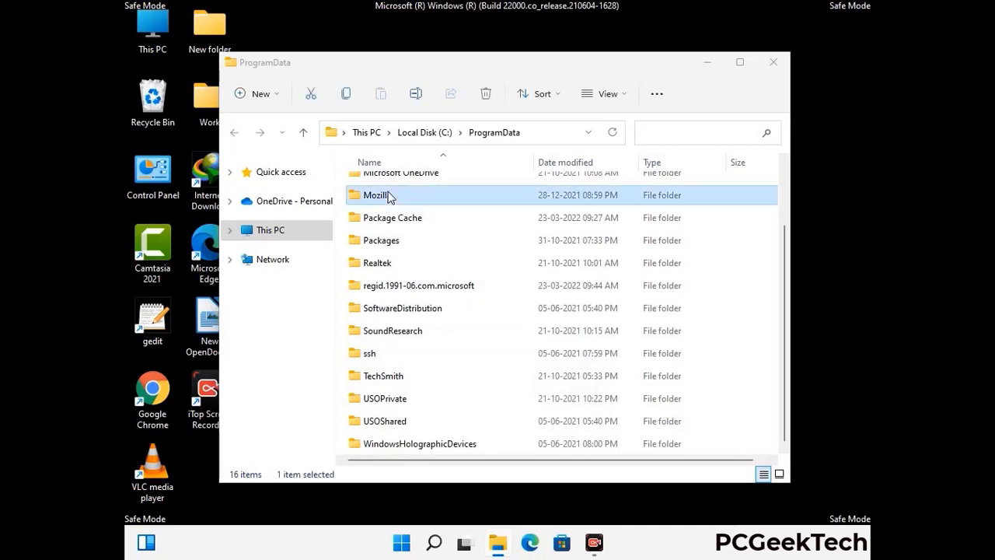
click(488, 96)
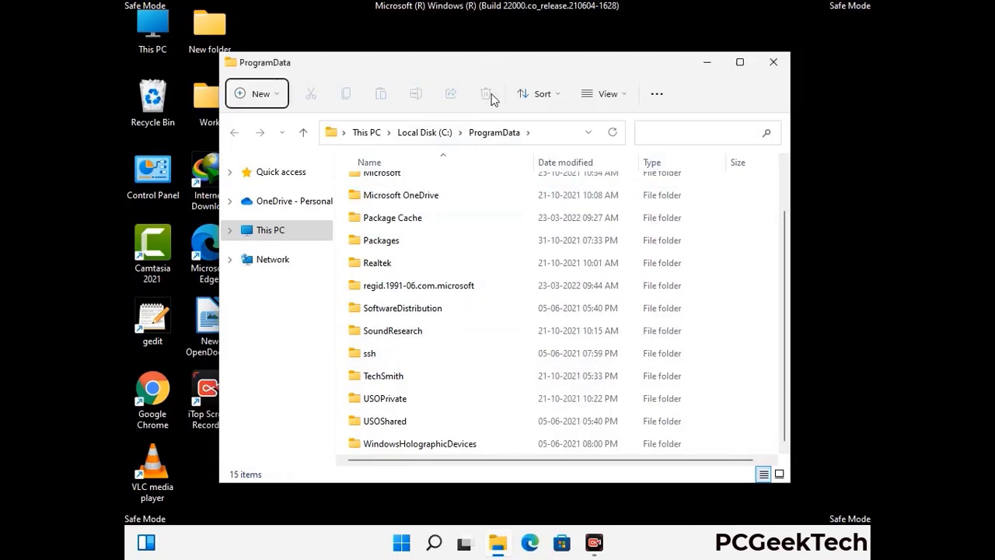
scroll(513, 323, up, 2)
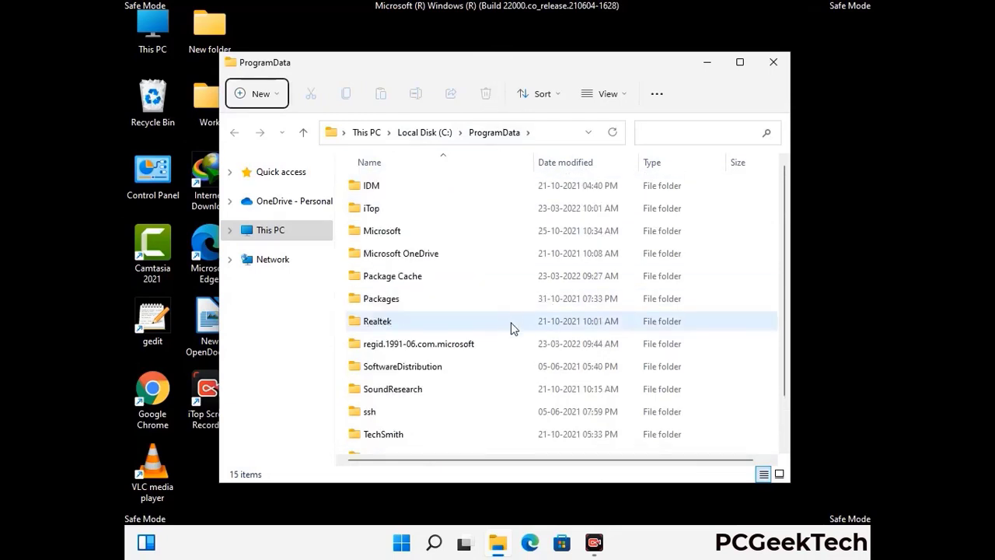
click(780, 64)
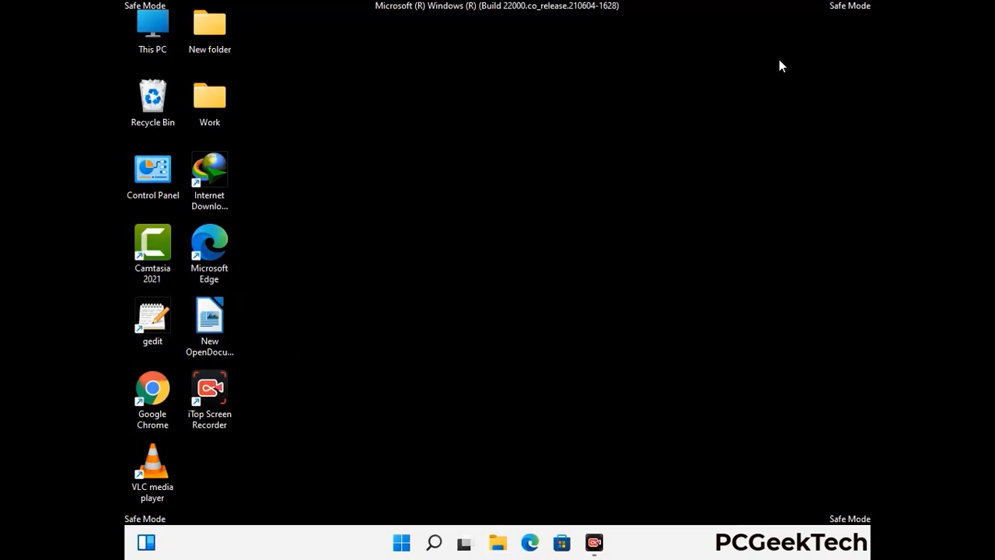
Open the Windows folder by running %WinDir%.
key(super+r)
drag(325, 361, 520, 201)
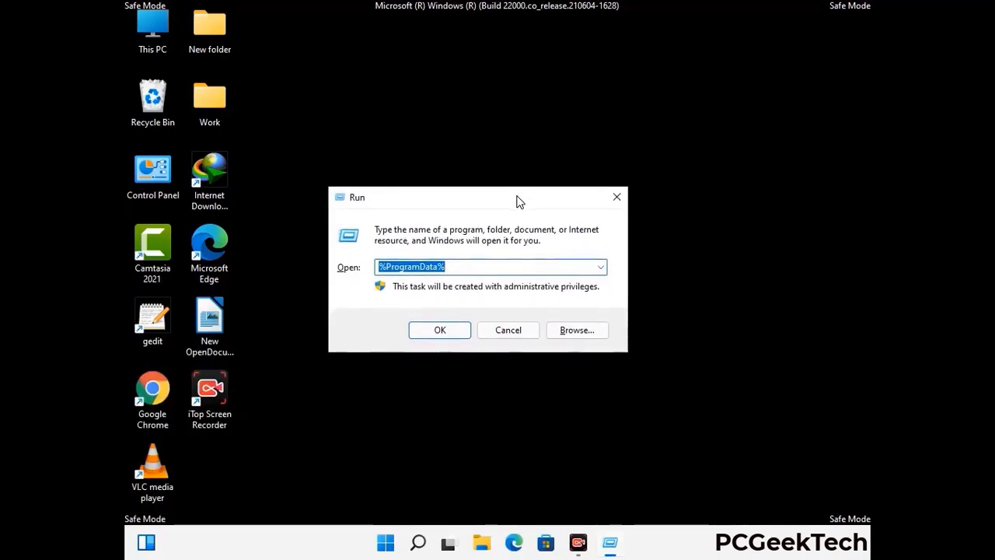
text(%Win)
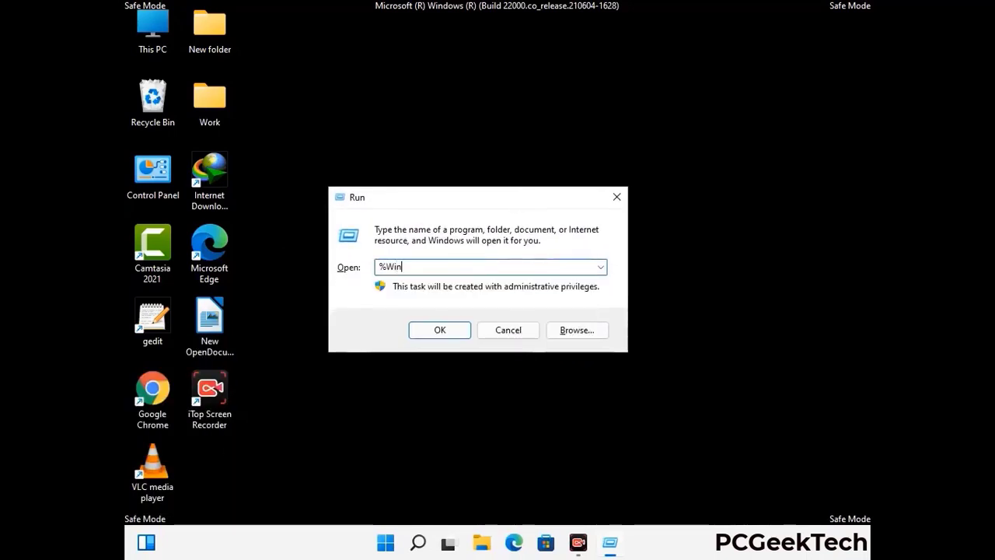
text(Dir%)
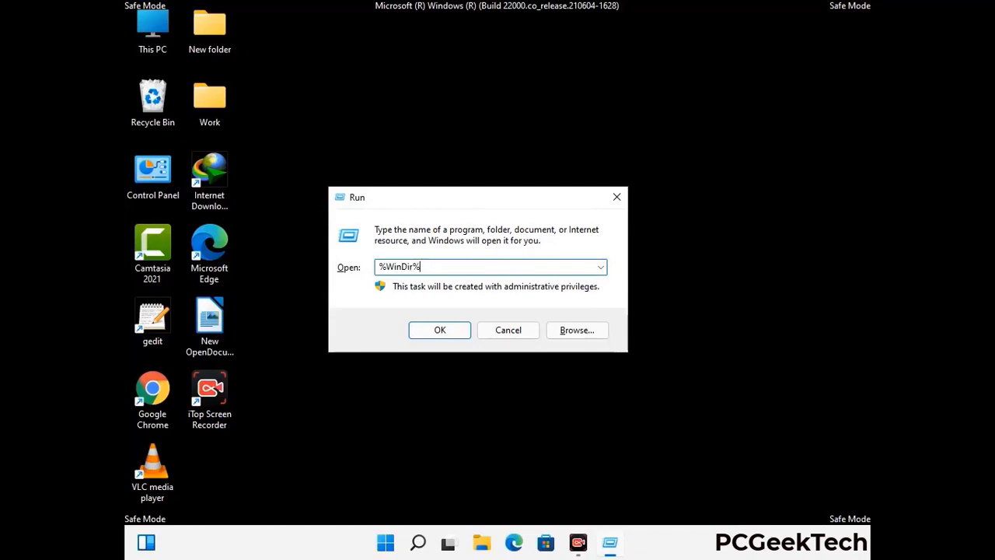
key(Return)
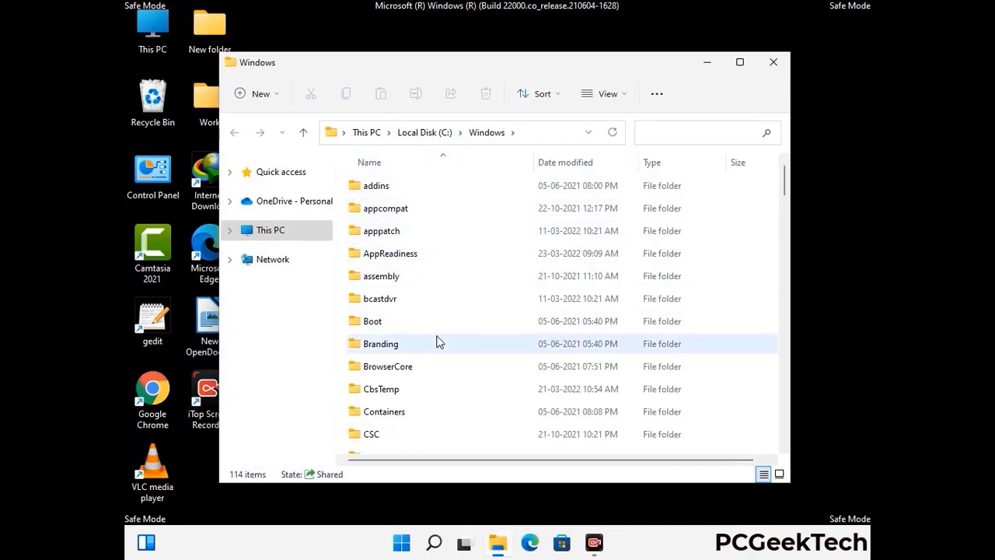
Look through the subfolders and files of C:\Windows for unwanted items, and close the folder.
scroll(436, 342, down, 1)
scroll(438, 346, down, 3)
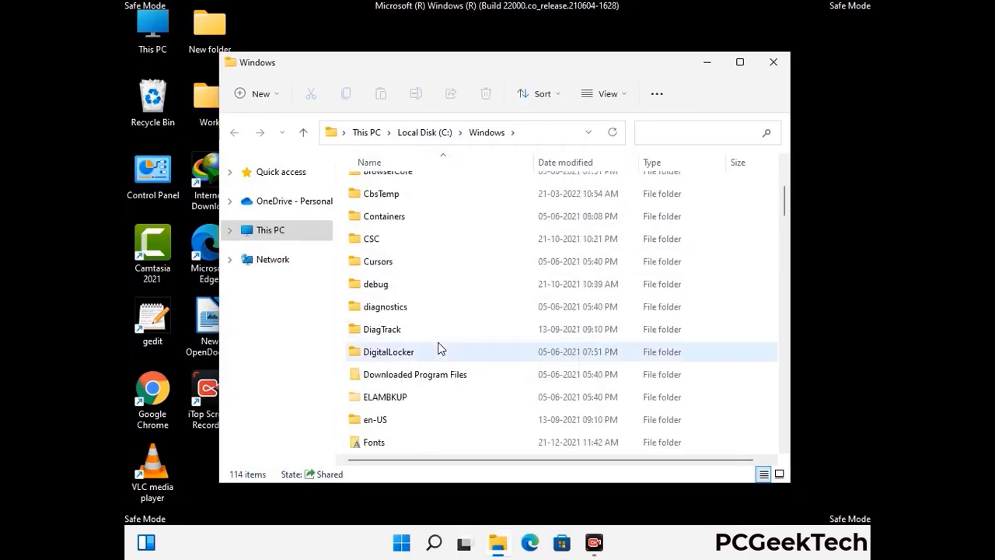
scroll(438, 350, down, 5)
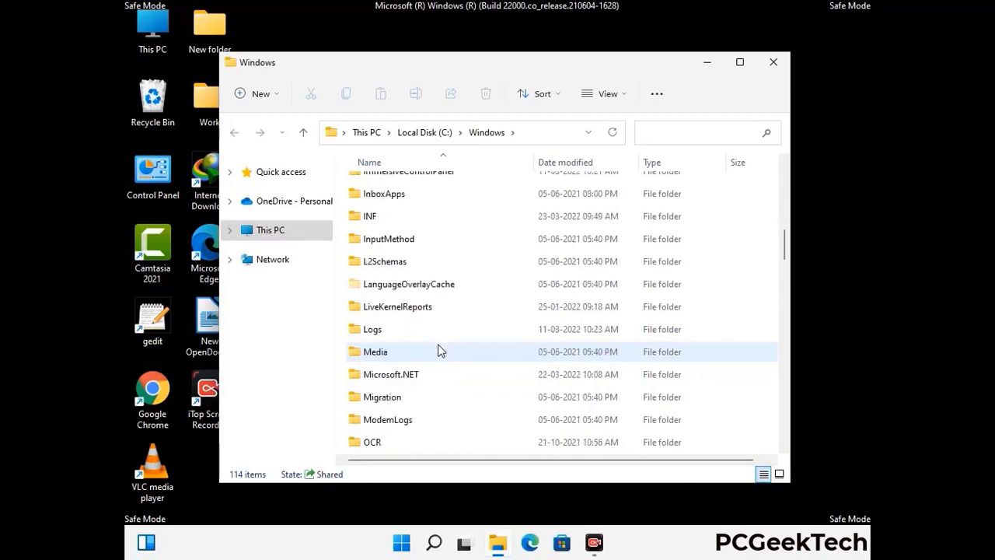
scroll(438, 352, down, 1)
scroll(438, 350, down, 8)
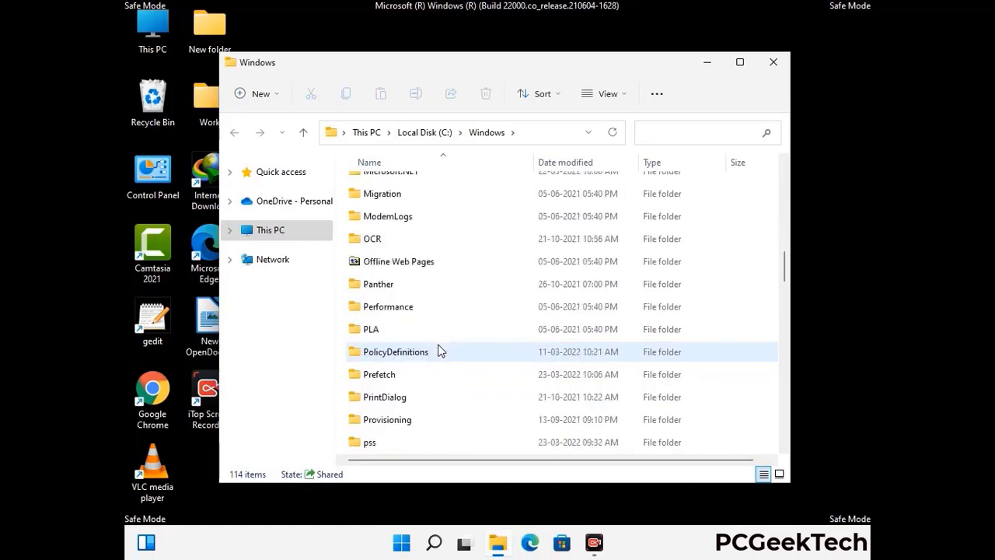
scroll(438, 349, down, 6)
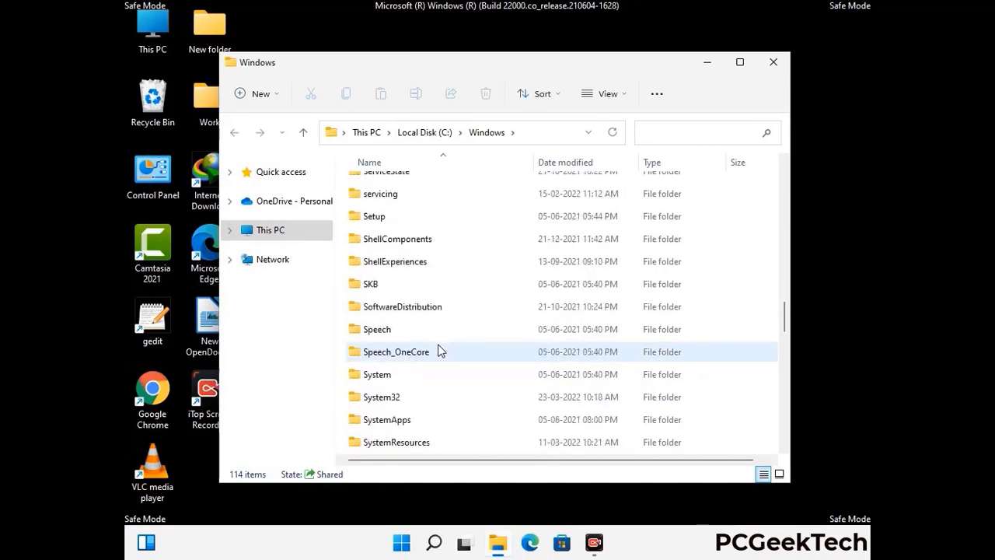
scroll(437, 351, down, 2)
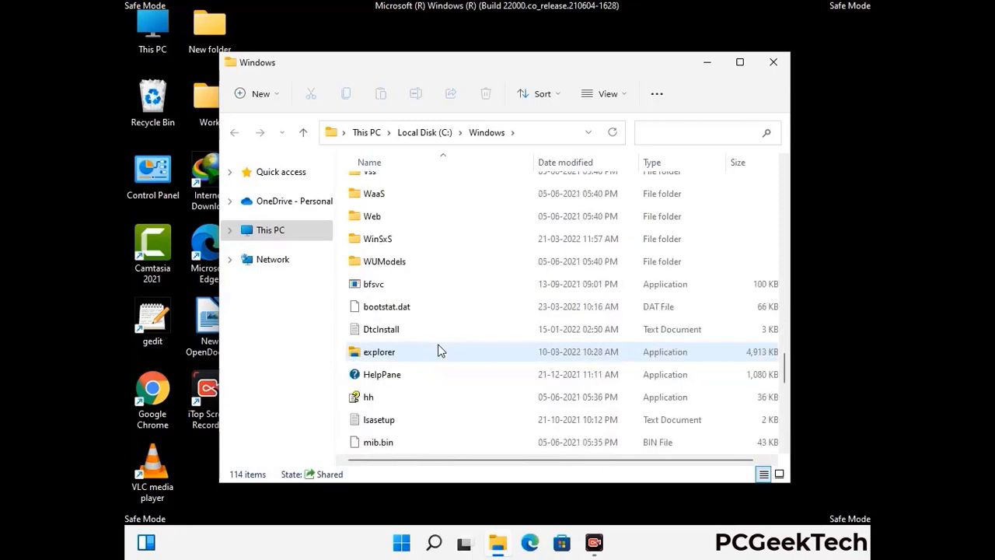
scroll(438, 350, down, 6)
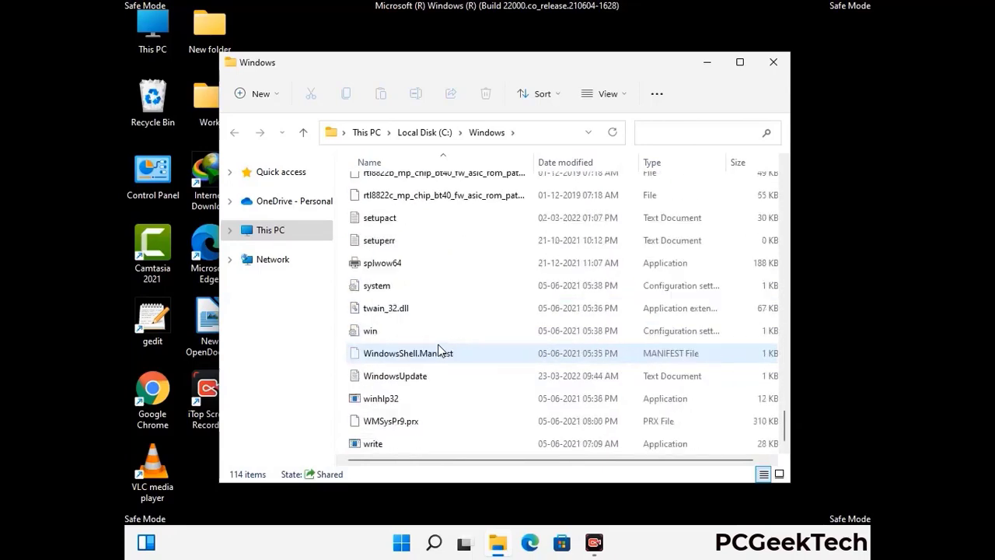
scroll(438, 349, up, 10)
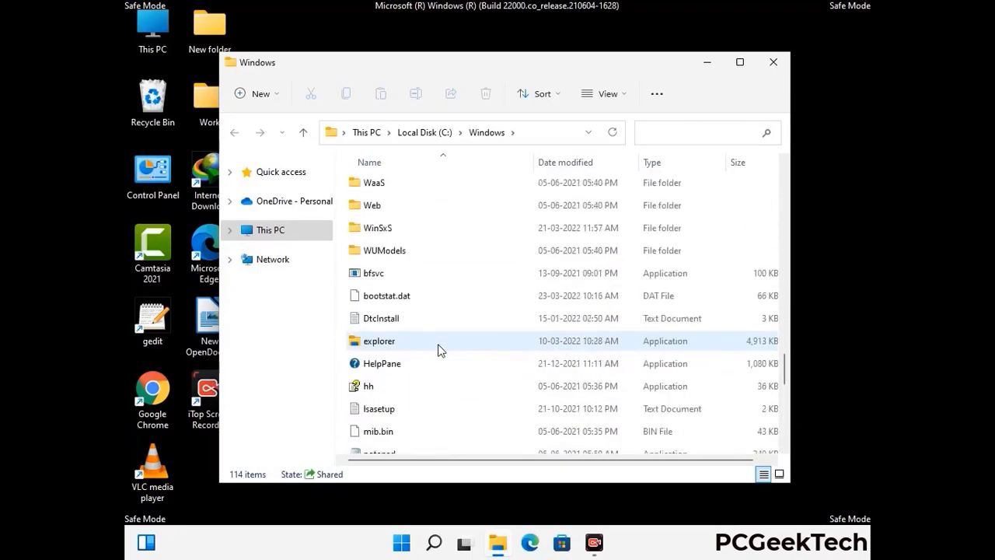
scroll(438, 350, up, 4)
scroll(438, 350, up, 3)
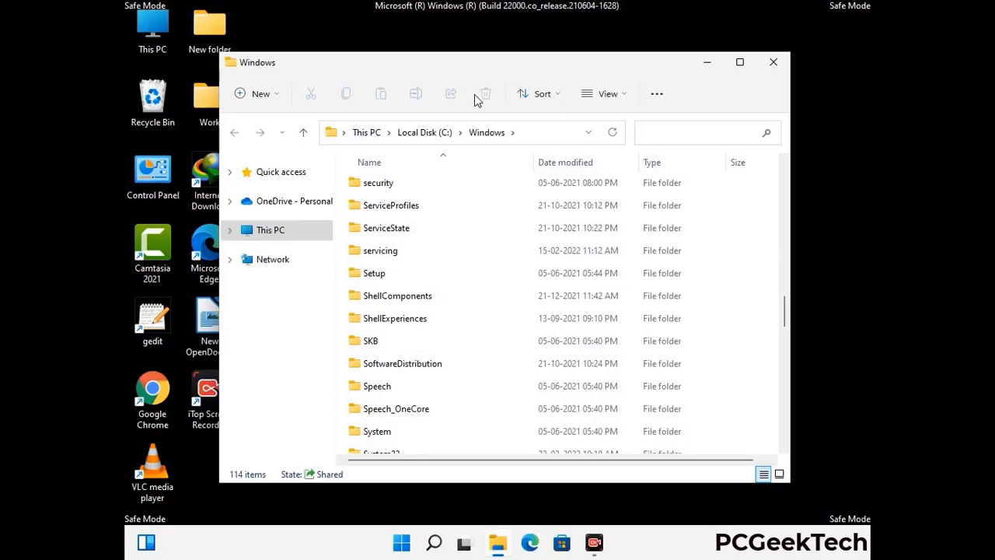
click(779, 60)
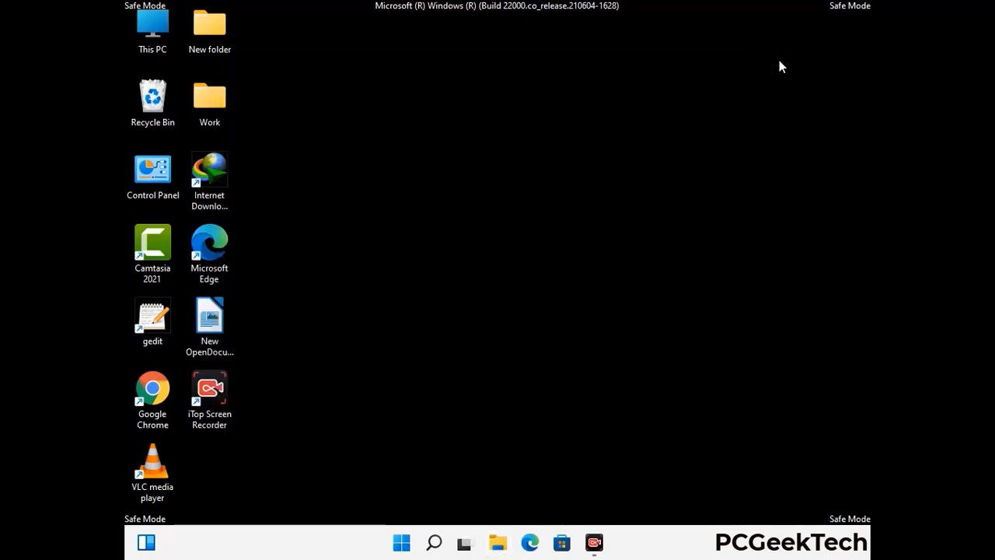
Open the user's Temp folder by running %temp%.
key(super+r)
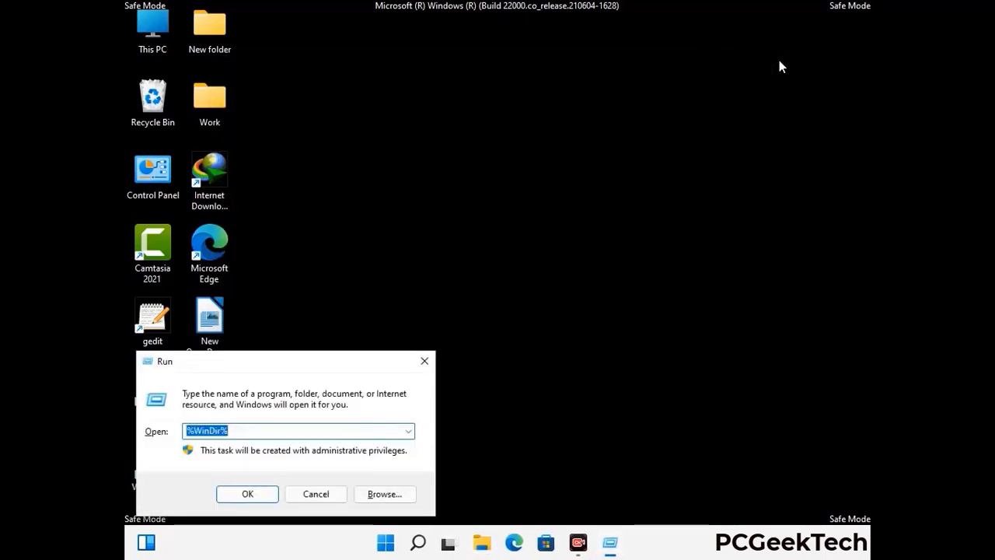
drag(329, 363, 565, 134)
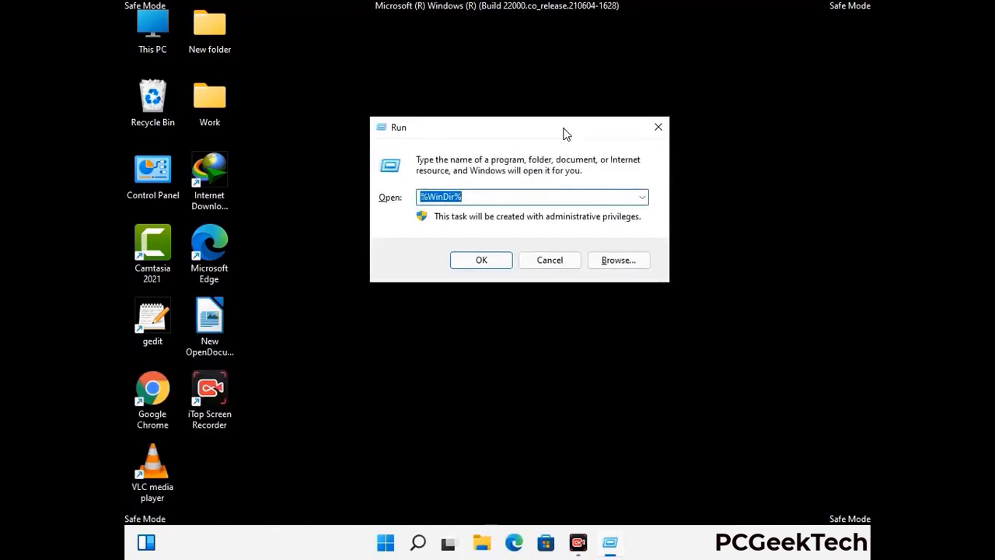
text(%temp)
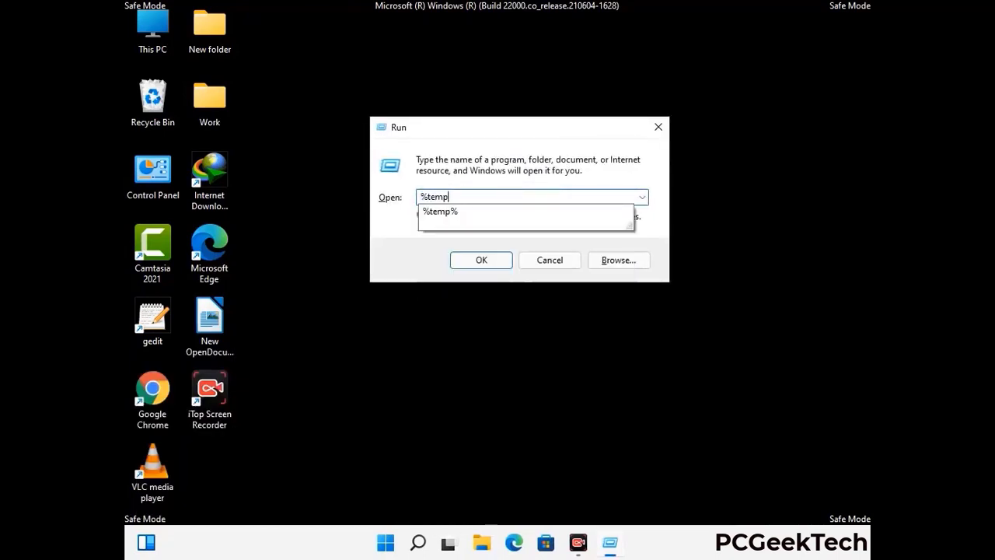
text(%)
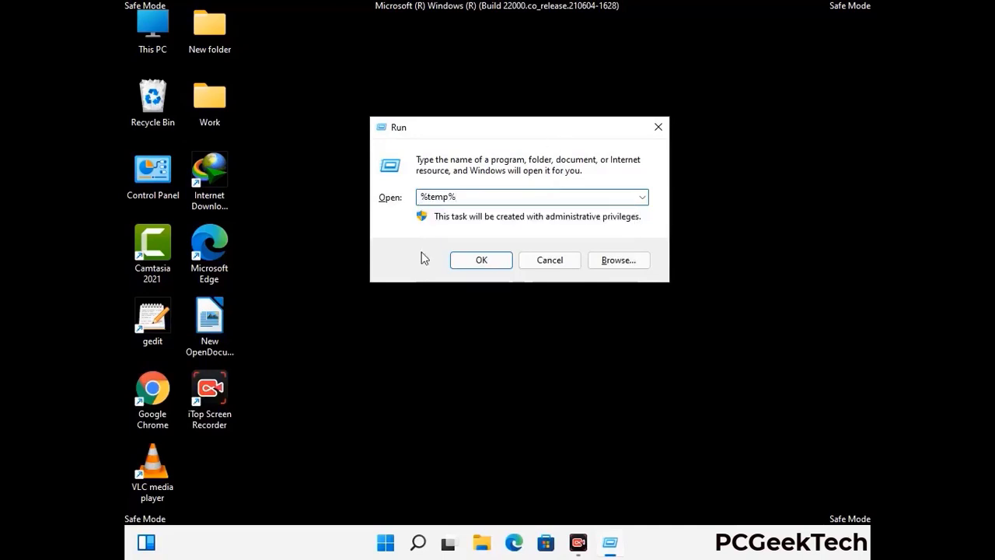
click(482, 259)
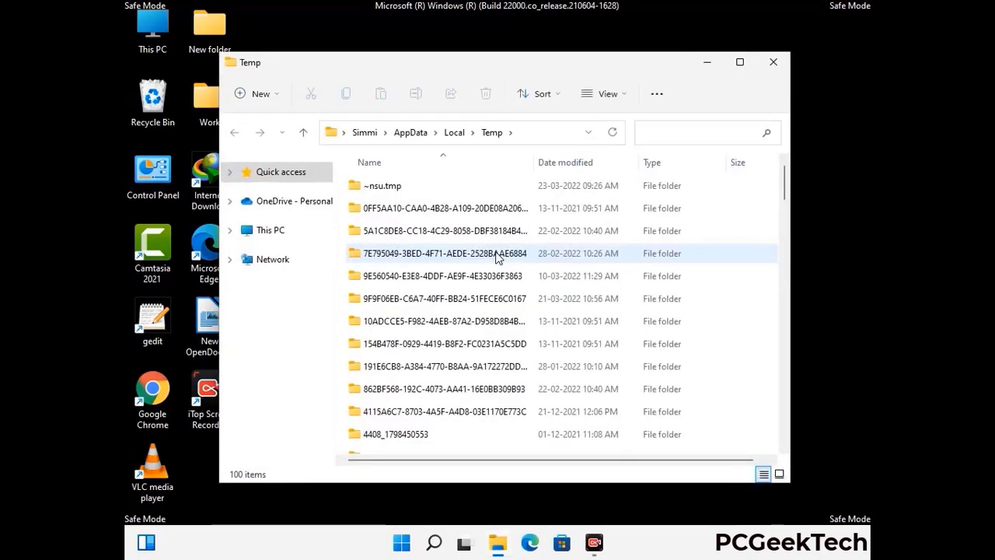
Delete all files and folders in the Temp folder and close the window.
click(451, 300)
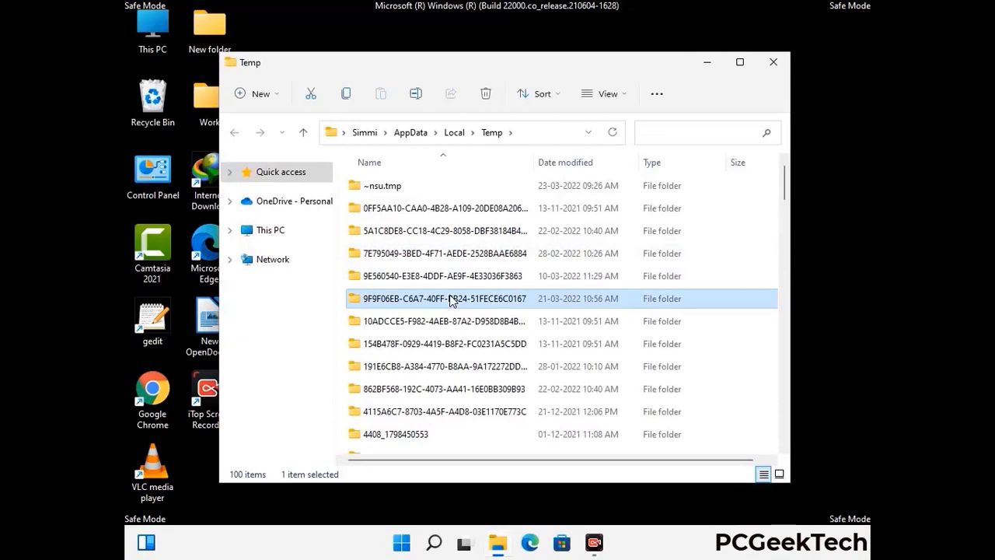
key(ctrl+a)
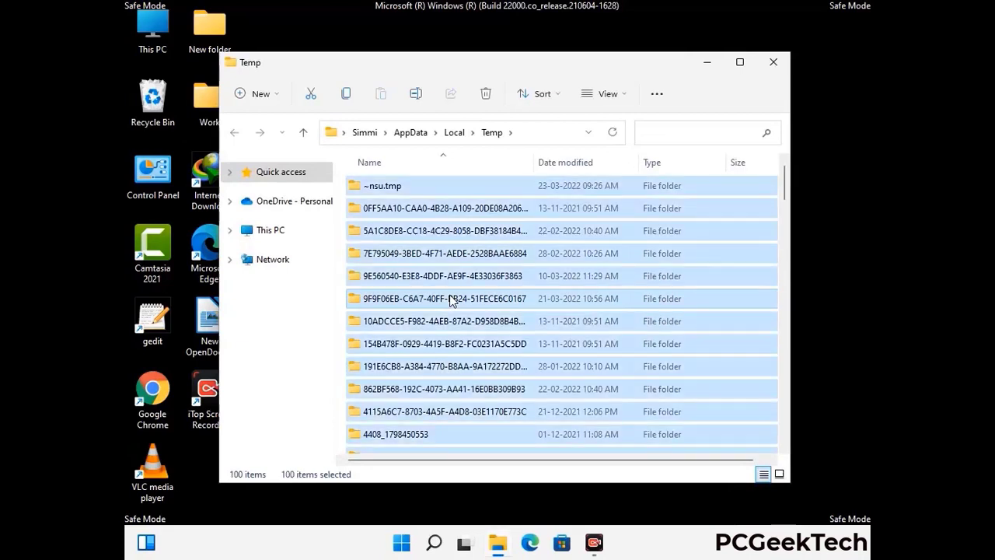
click(488, 94)
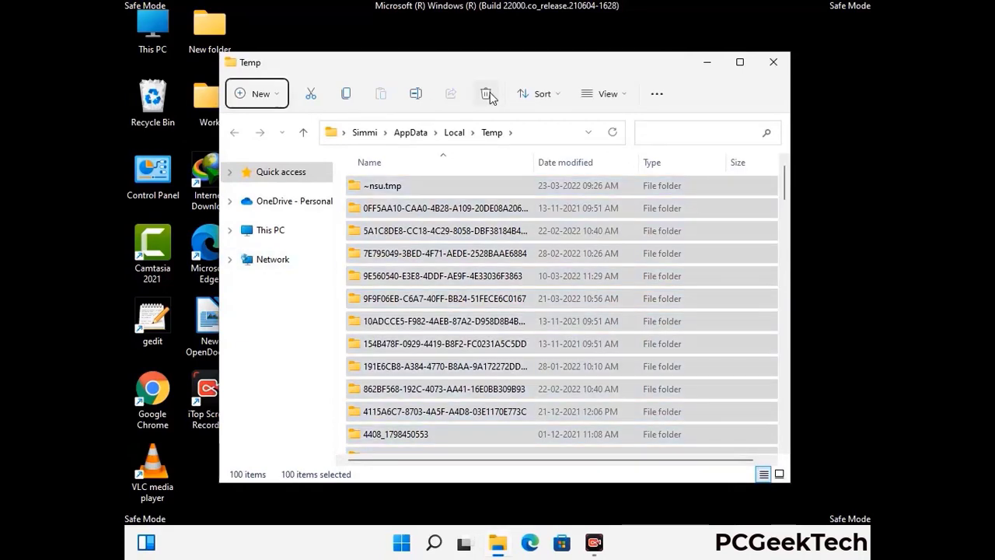
click(774, 63)
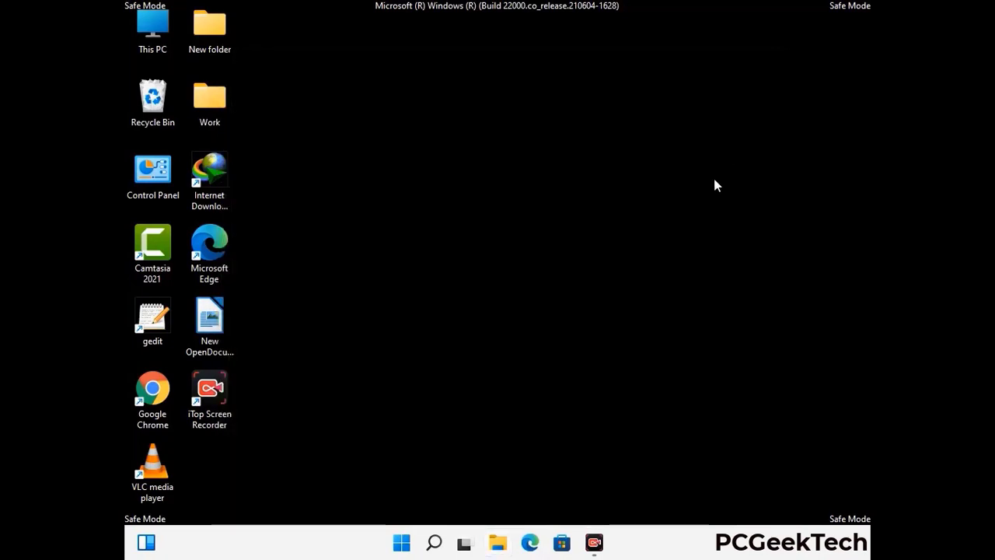
Open the Registry Editor by running regedit.
key(super+r)
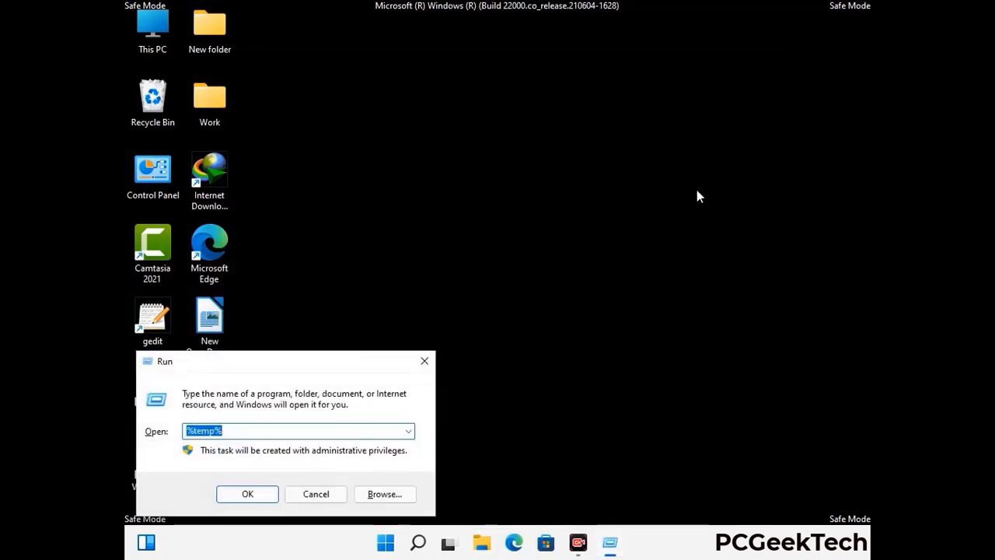
drag(346, 359, 568, 144)
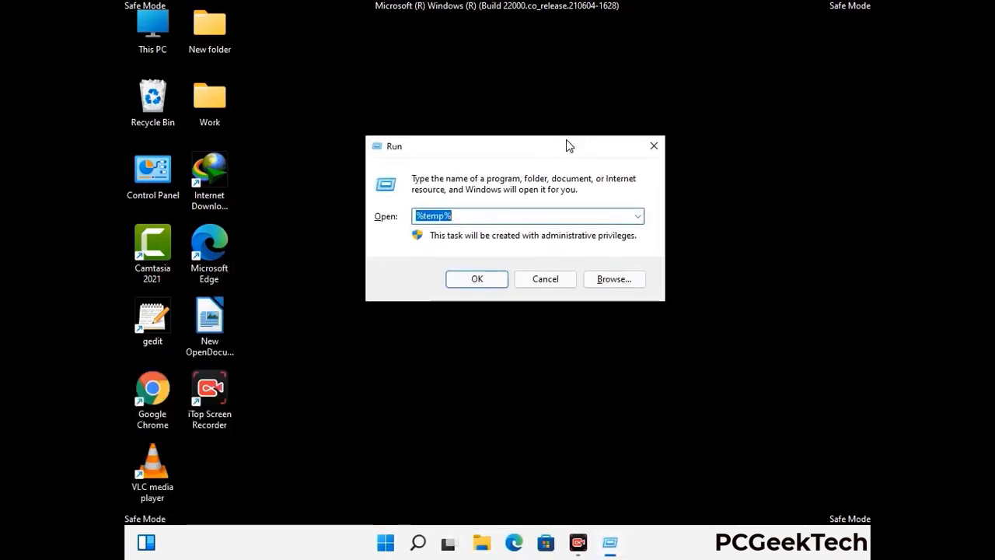
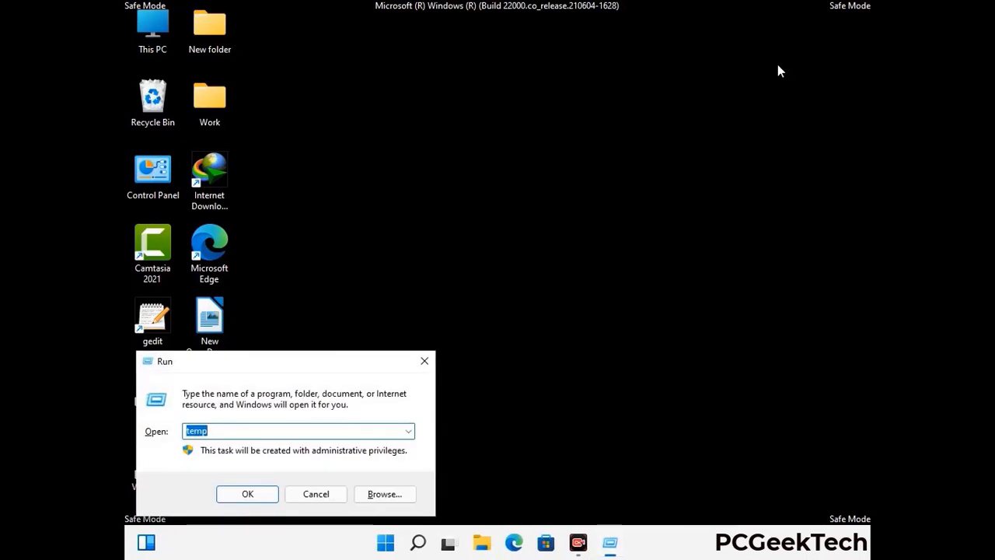
drag(300, 365, 518, 125)
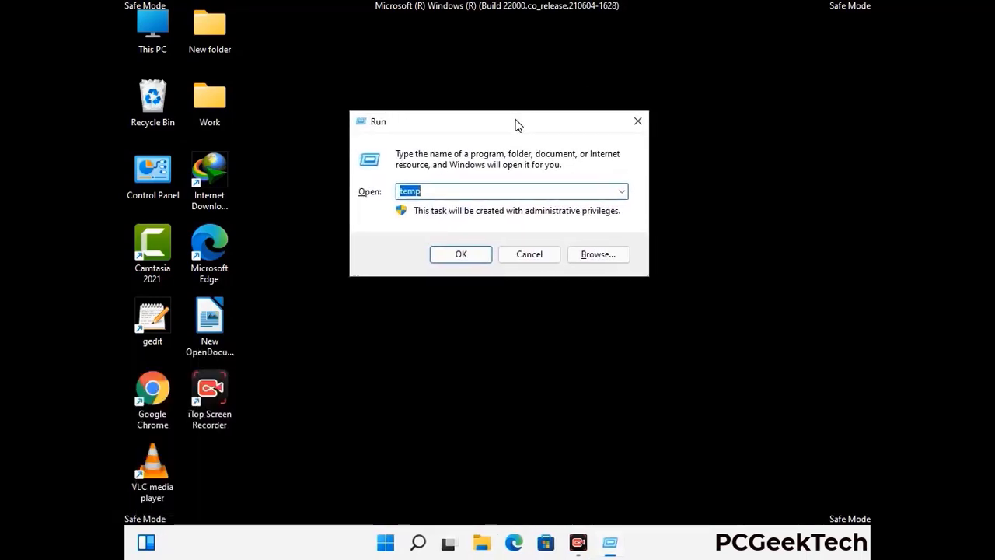
text(regedit)
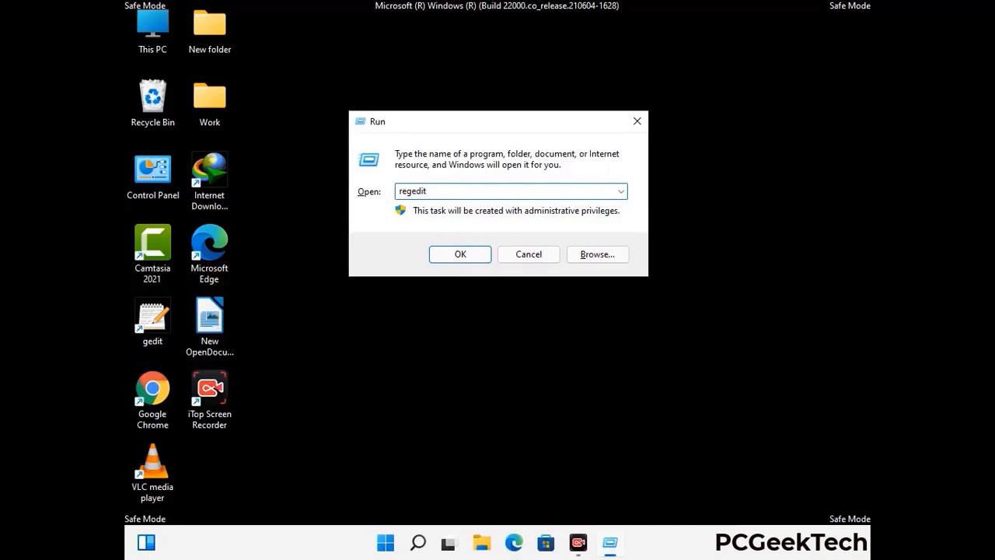
key(Return)
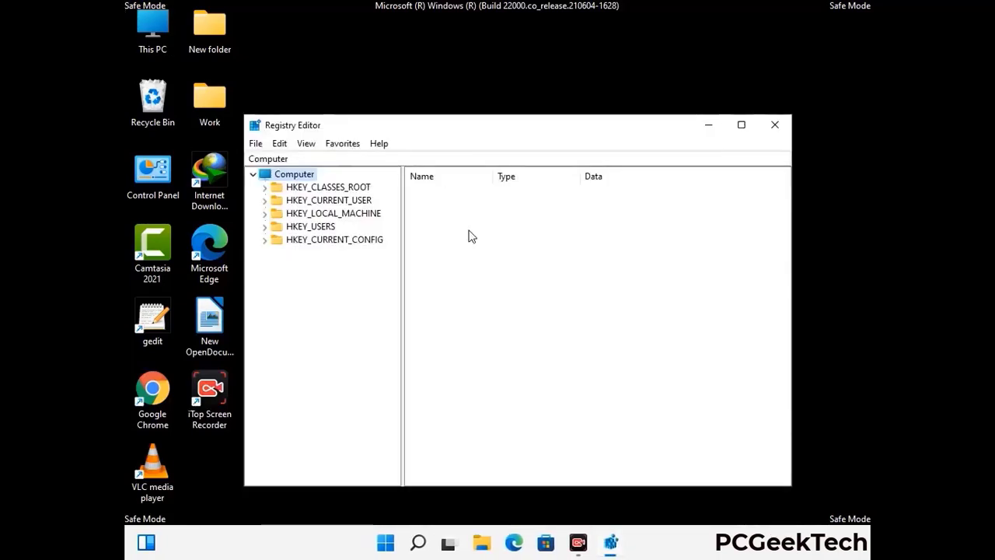
Expand the registry tree down to HKEY_CURRENT_USER\Software\Microsoft.
click(333, 214)
click(264, 200)
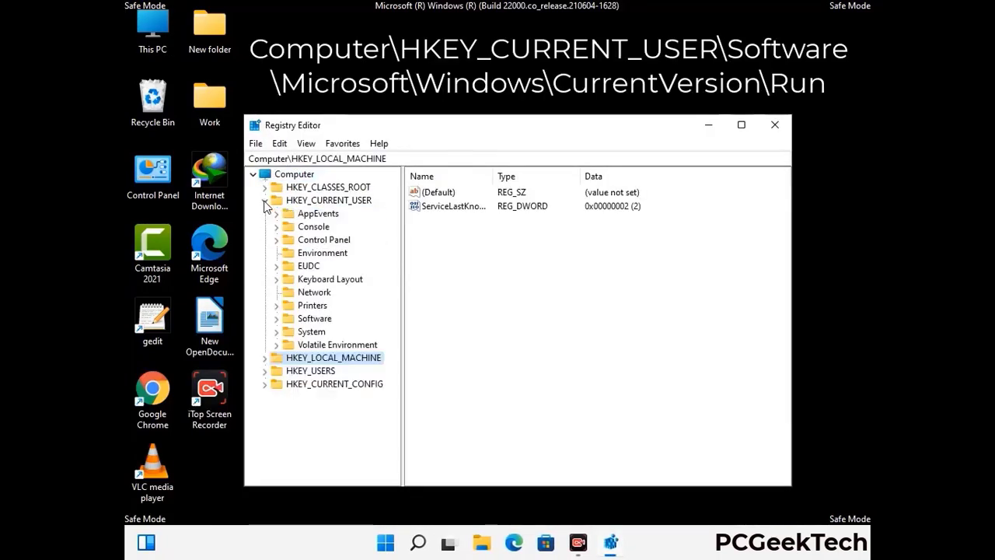
click(310, 320)
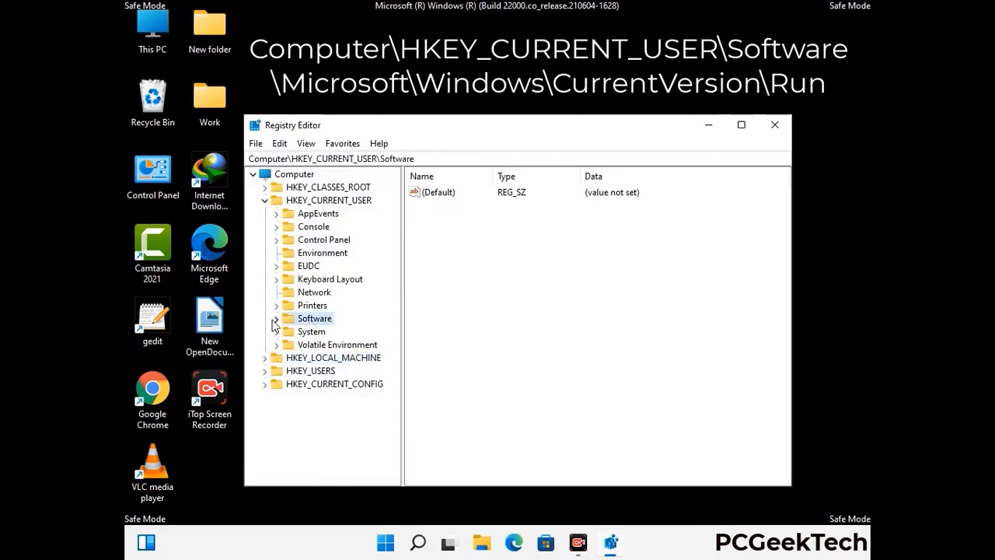
click(275, 318)
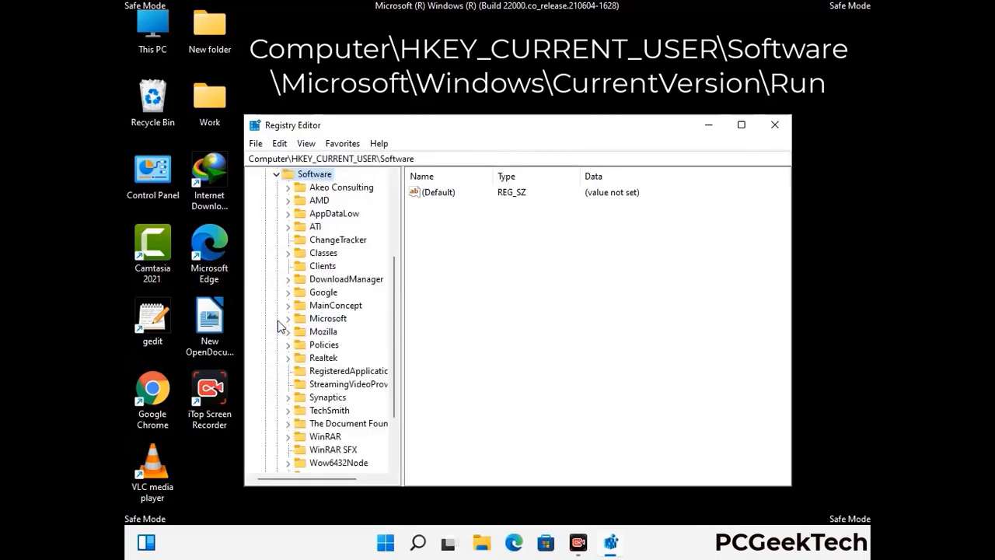
click(325, 321)
click(288, 318)
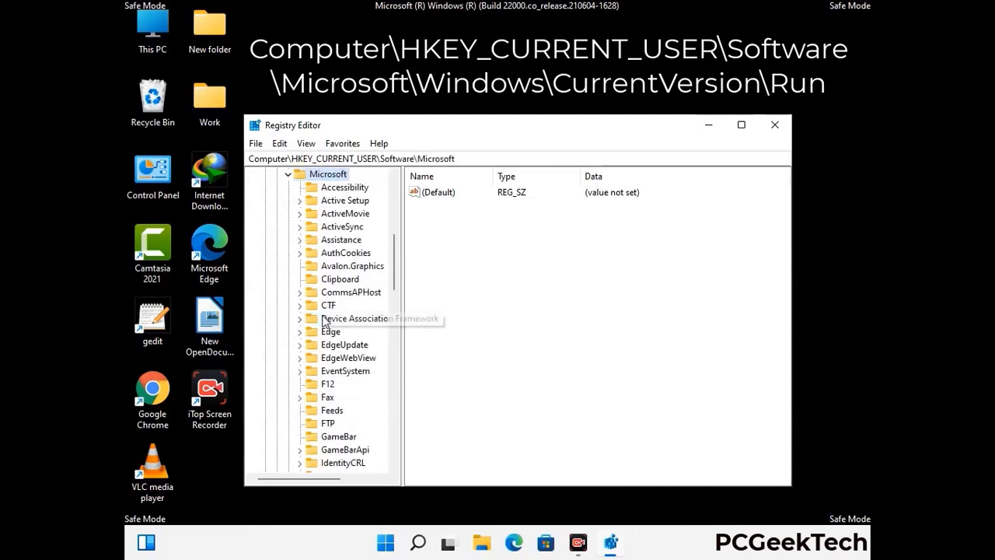
Expand the Windows key under Microsoft and its CurrentVersion subkey.
scroll(360, 337, down, 4)
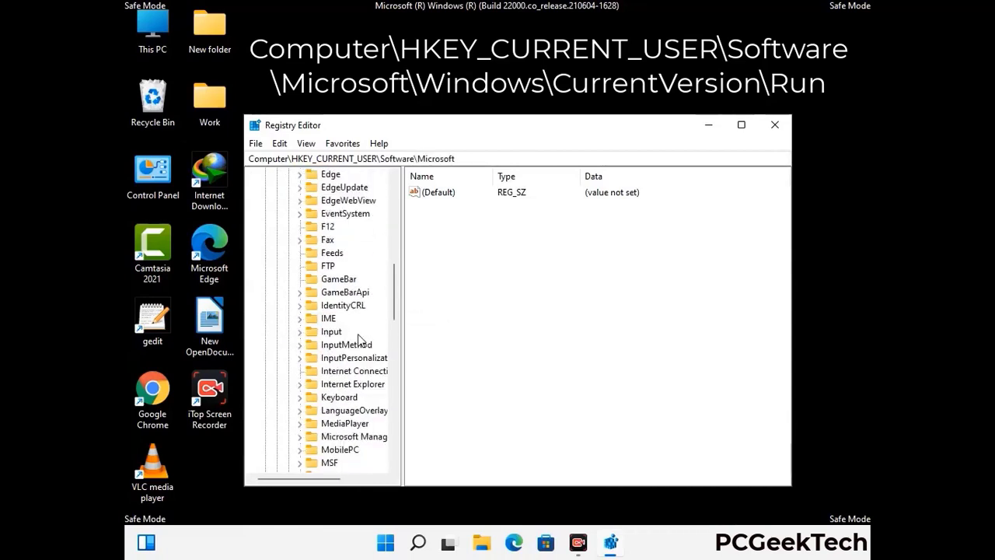
scroll(360, 339, down, 3)
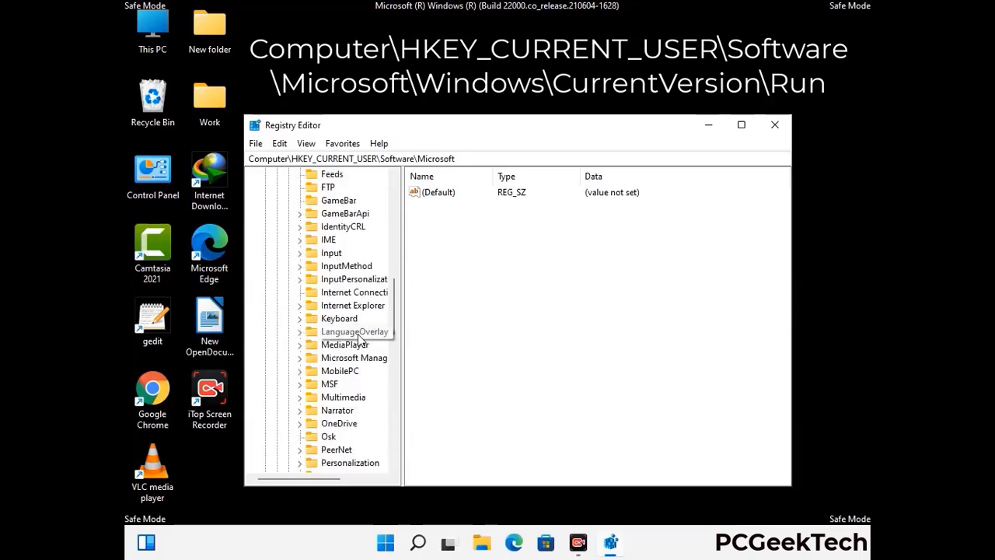
scroll(360, 339, down, 6)
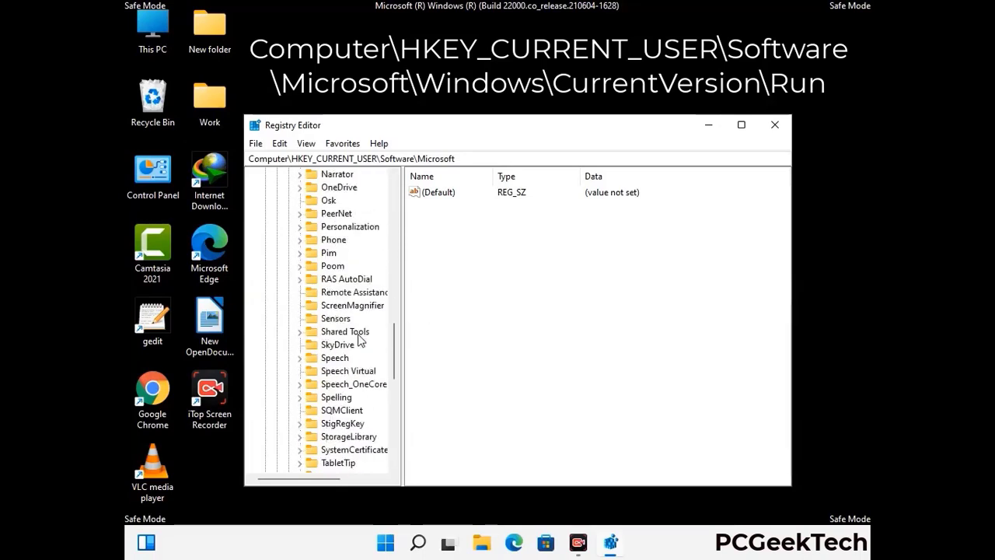
scroll(360, 339, down, 4)
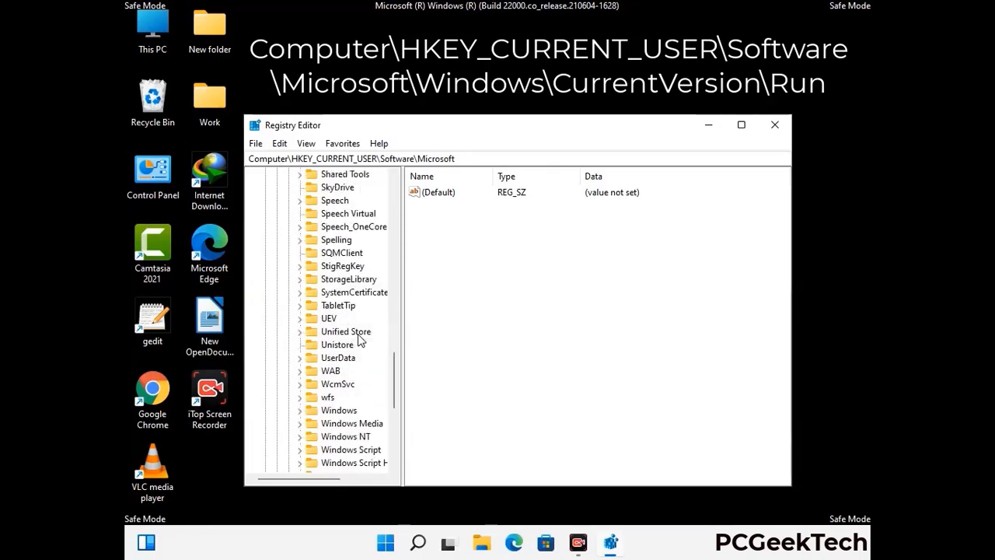
double_click(350, 371)
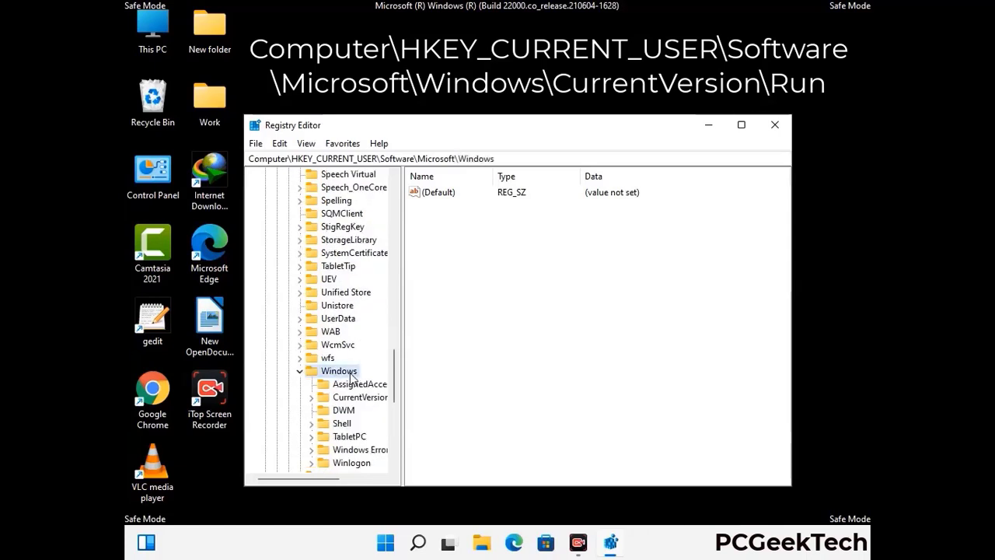
scroll(362, 369, down, 1)
double_click(361, 358)
Open the Run key under CurrentVersion to show its startup values.
scroll(360, 342, down, 4)
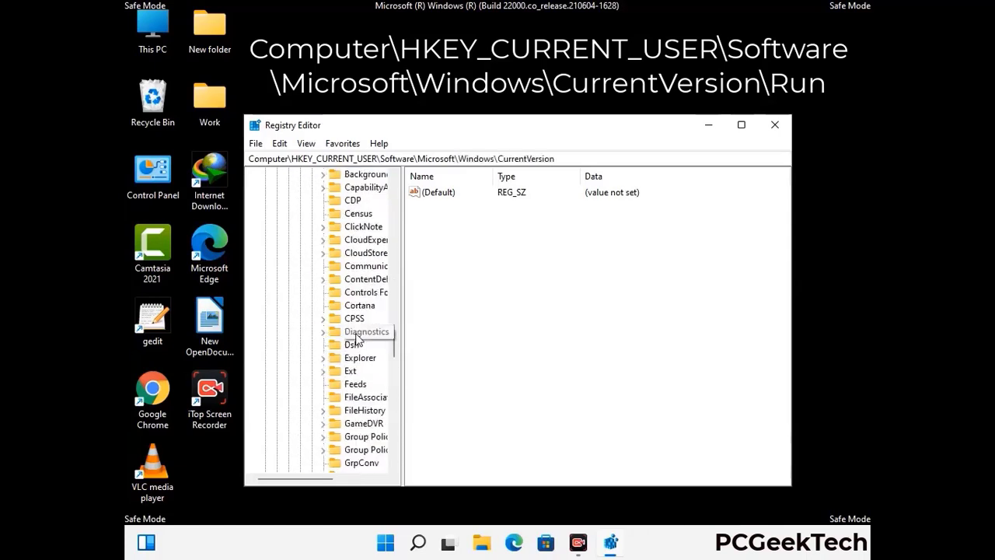
scroll(357, 339, down, 4)
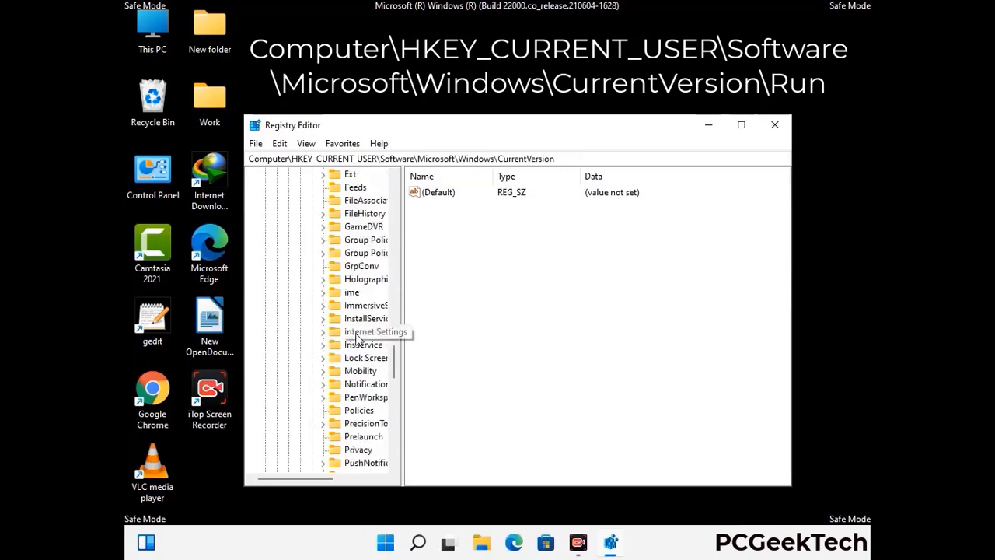
scroll(359, 339, down, 1)
scroll(358, 339, down, 1)
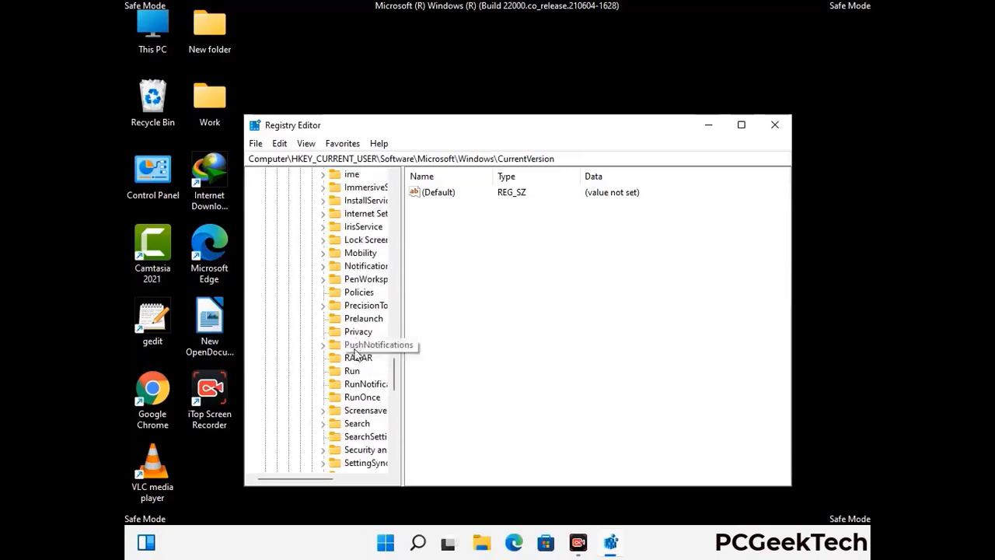
click(353, 373)
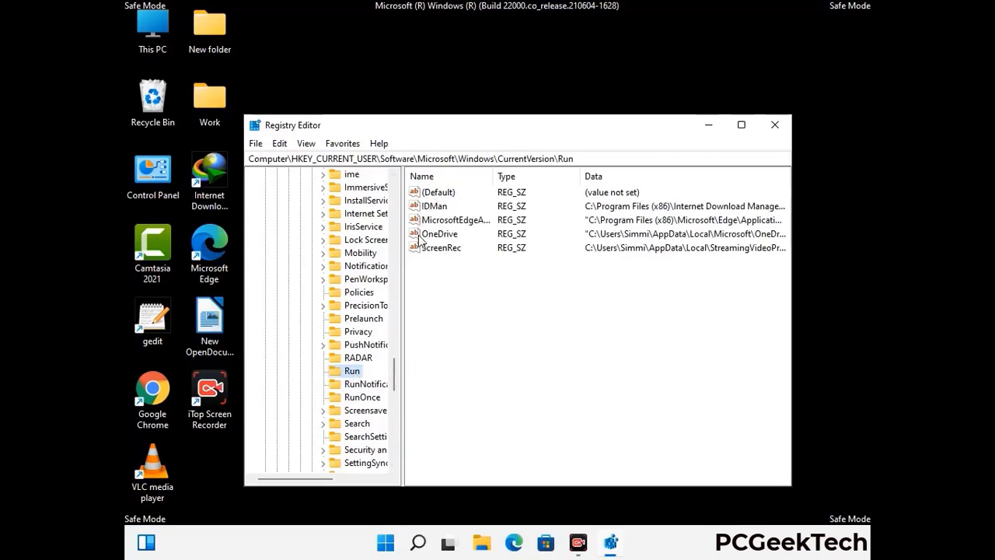
Delete the ScreenRec value from the Run key and confirm the deletion.
click(440, 249)
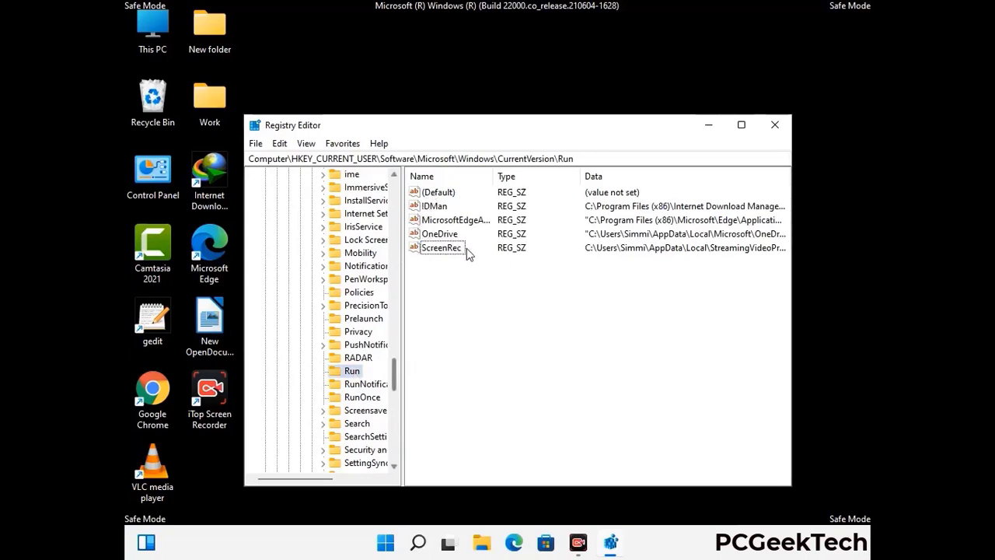
click(451, 250)
right_click(451, 253)
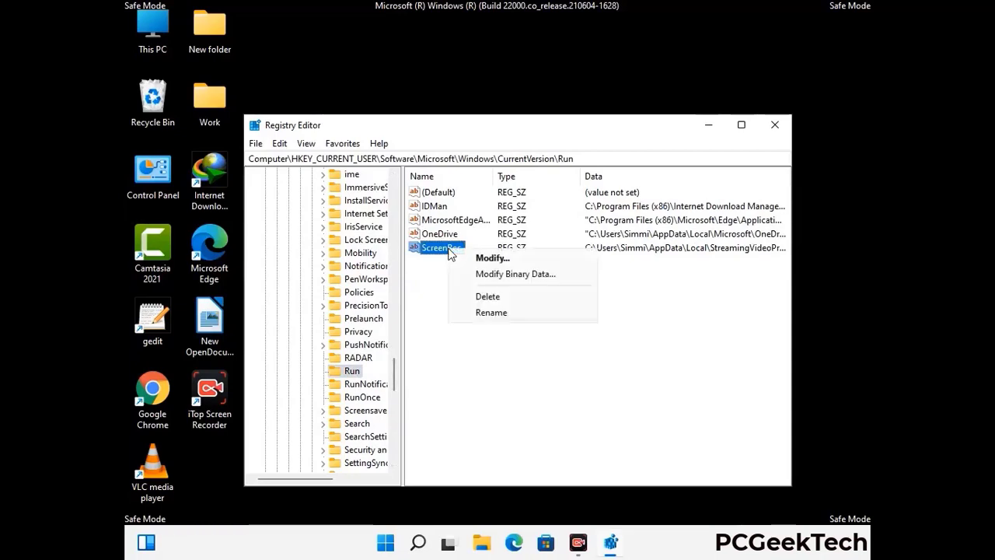
click(477, 298)
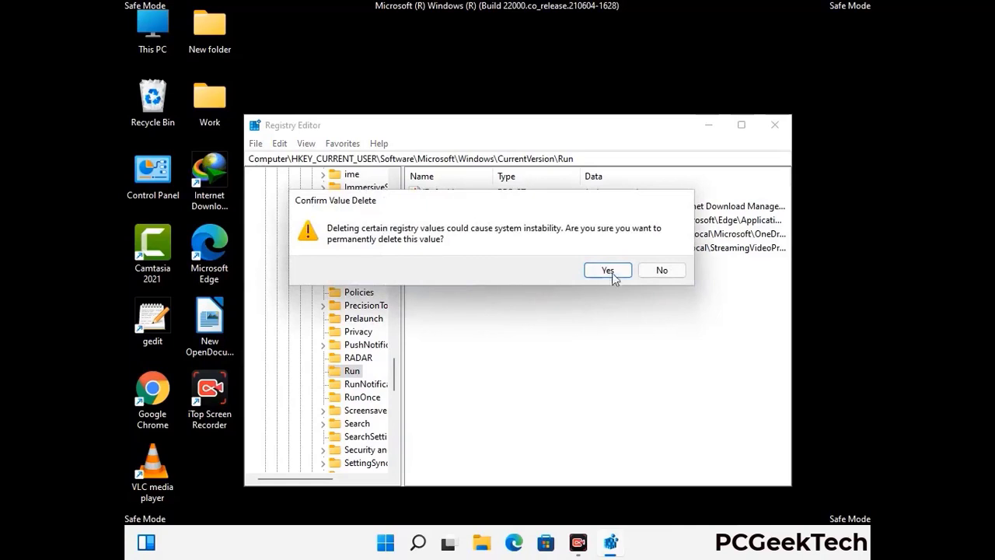
click(611, 271)
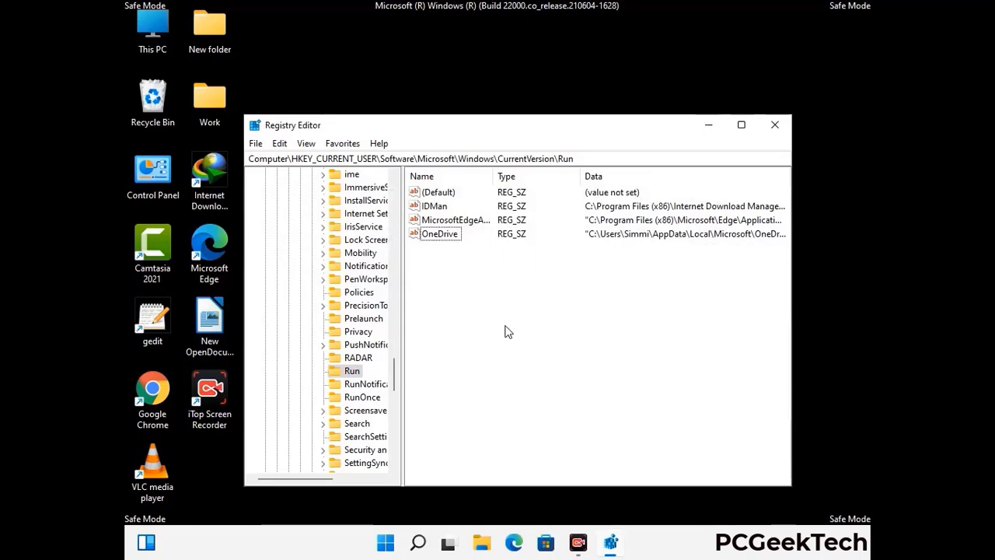
Search the registry for "Virus Name" across keys, values and data, stop the search and close Registry Editor.
key(ctrl+f)
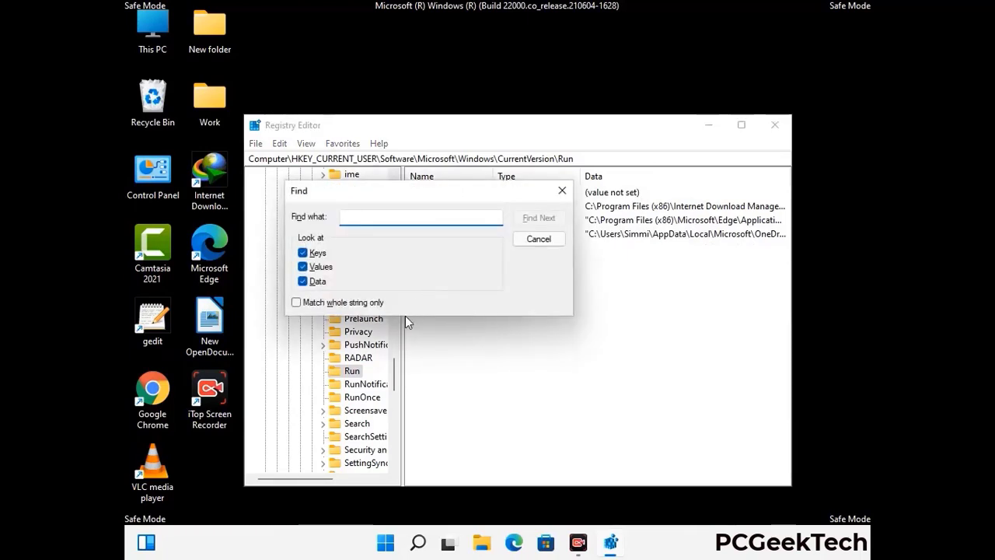
text(Vl)
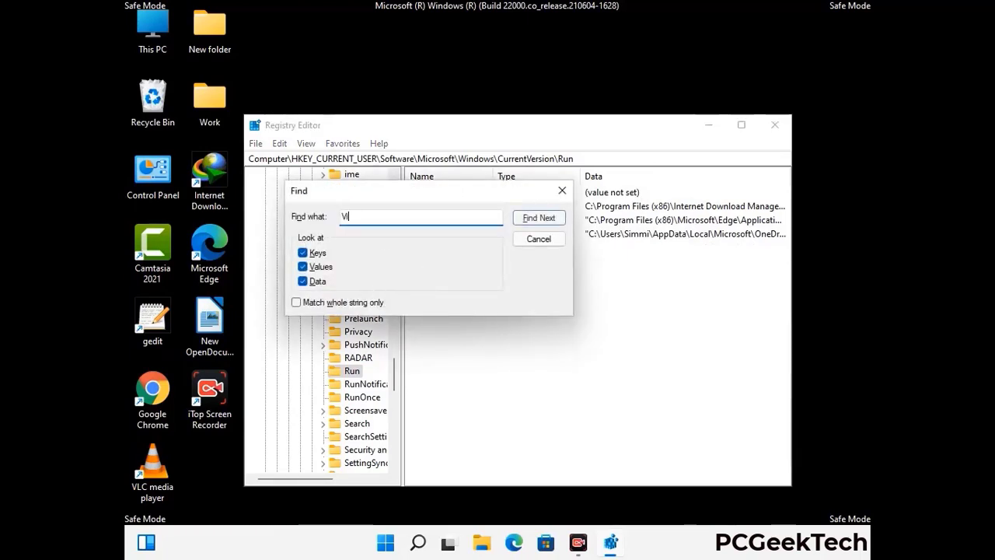
text(rus N)
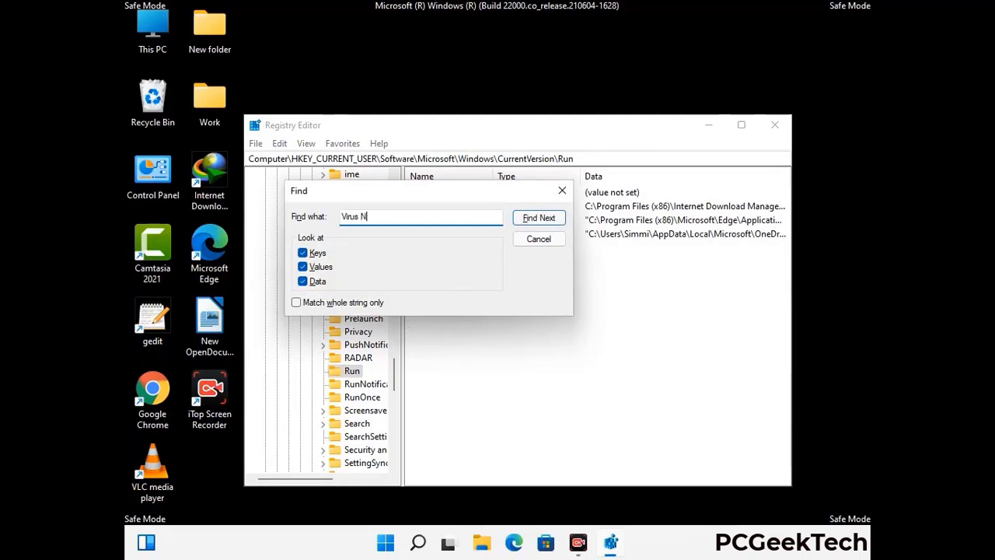
text(ame)
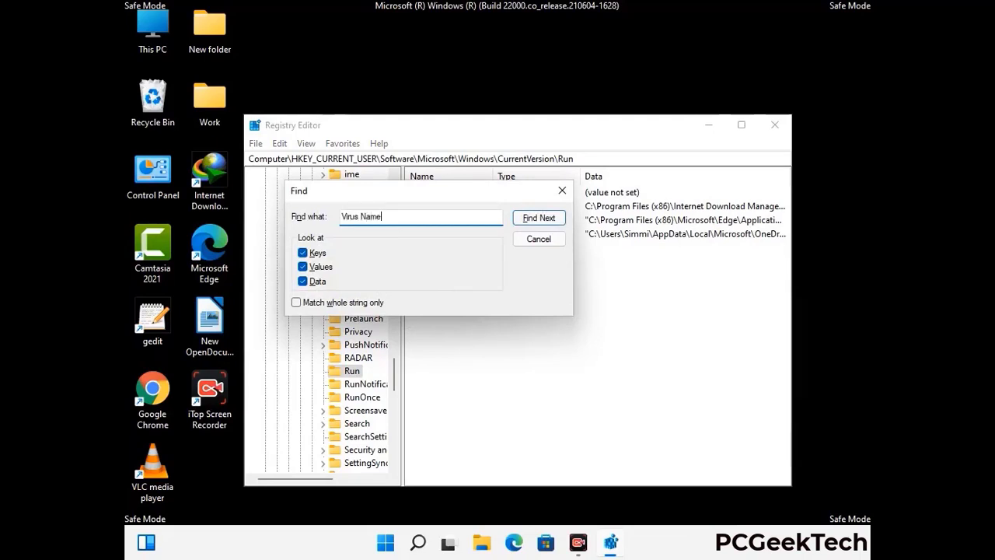
click(528, 221)
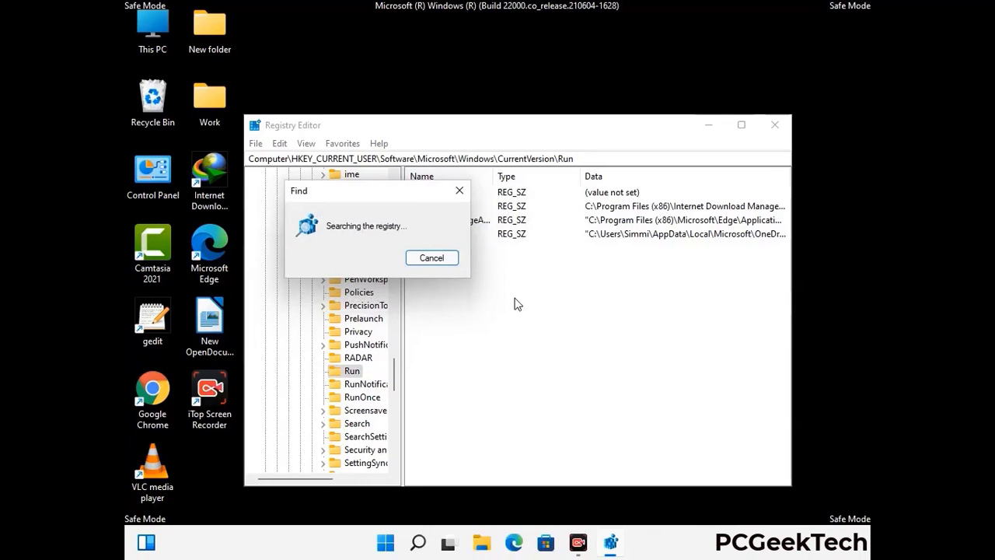
click(465, 193)
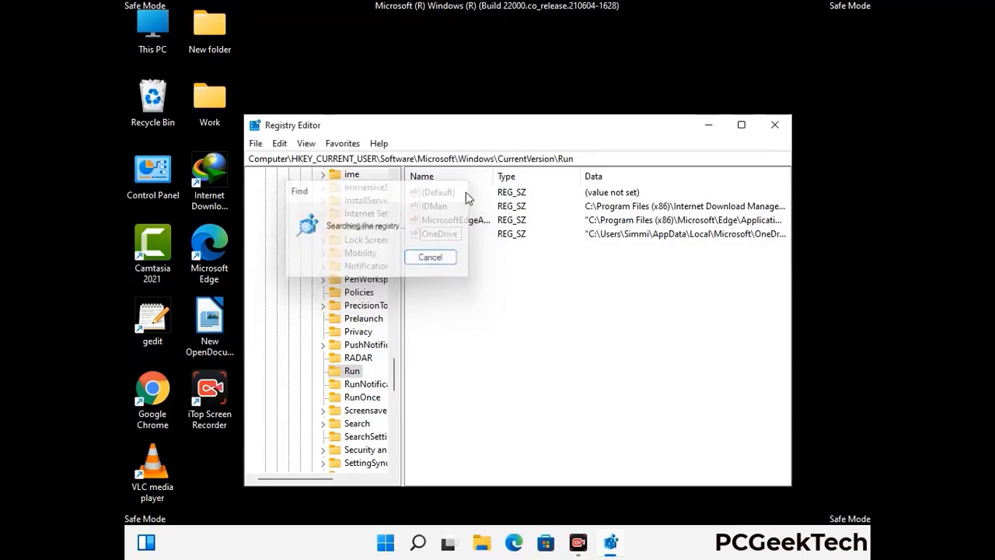
click(777, 127)
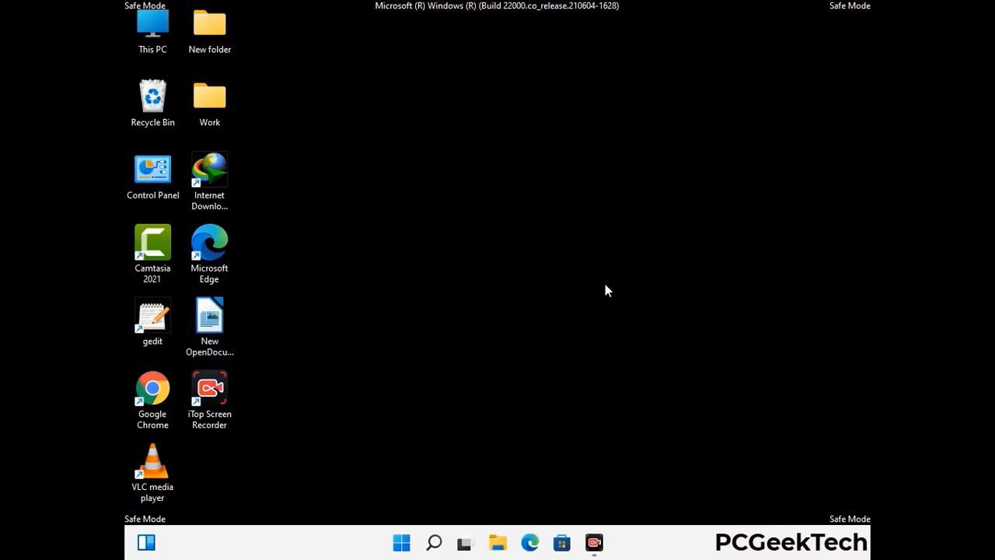
Launch System Configuration by running msconfig.
key(super+r)
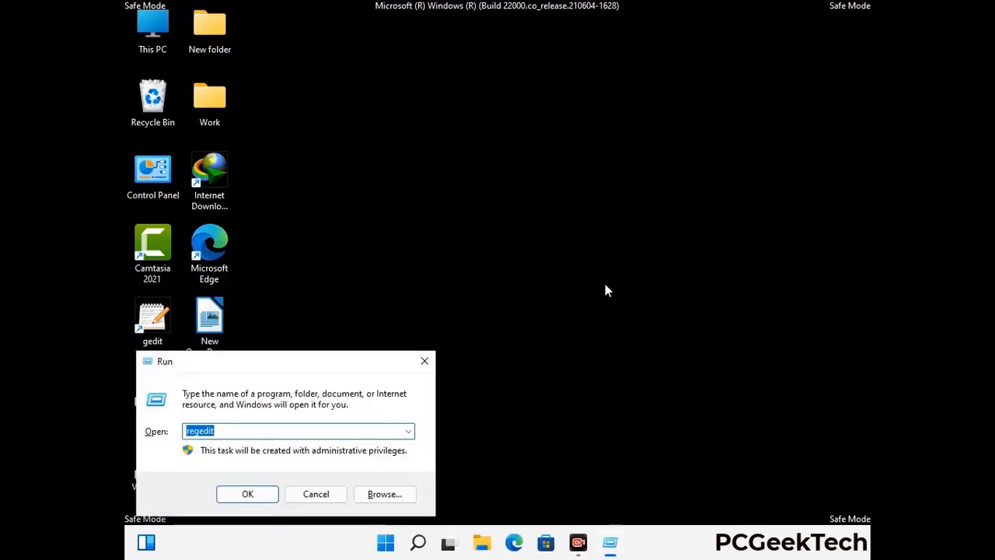
drag(292, 363, 512, 154)
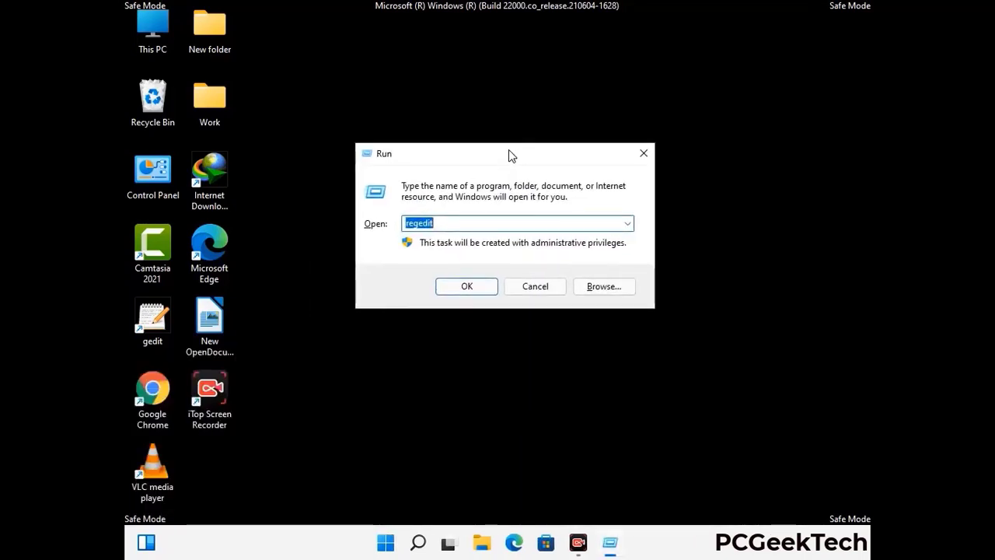
text(msconfig)
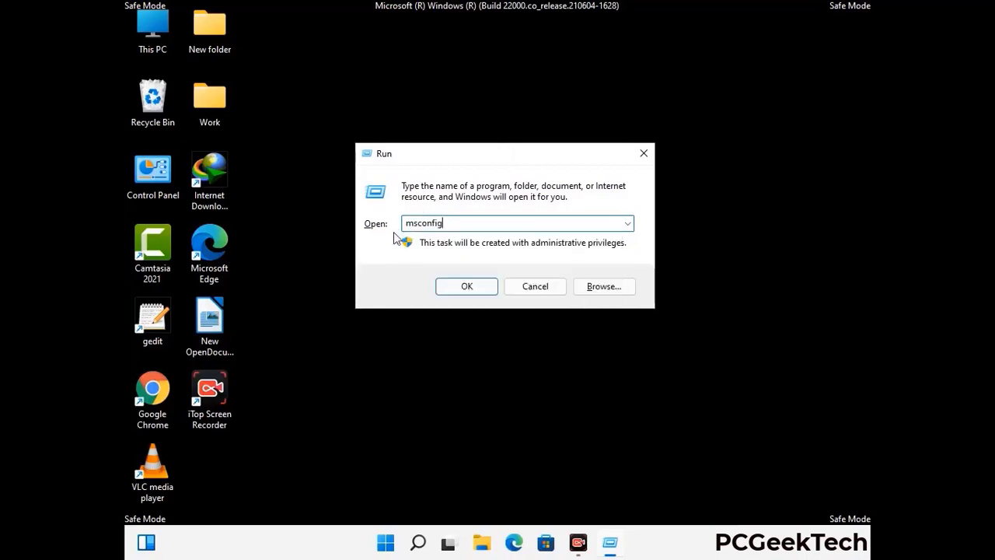
click(465, 286)
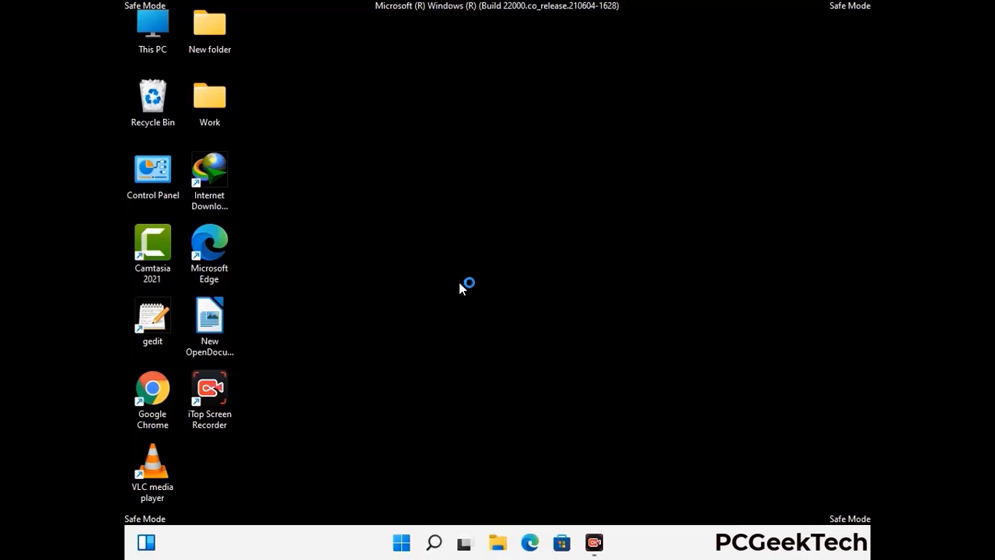
Turn off Safe boot in the boot options for the Windows 11 installation.
click(343, 156)
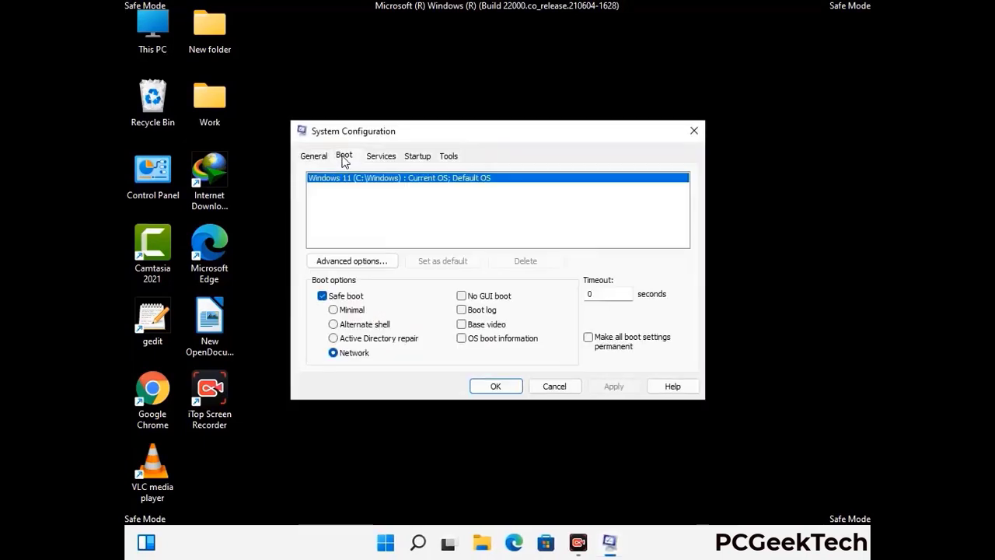
click(322, 297)
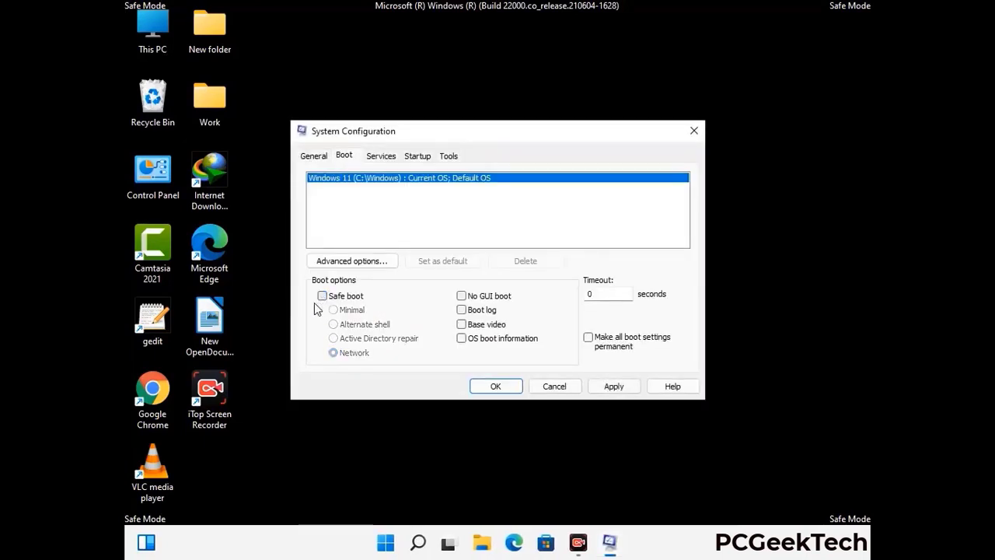